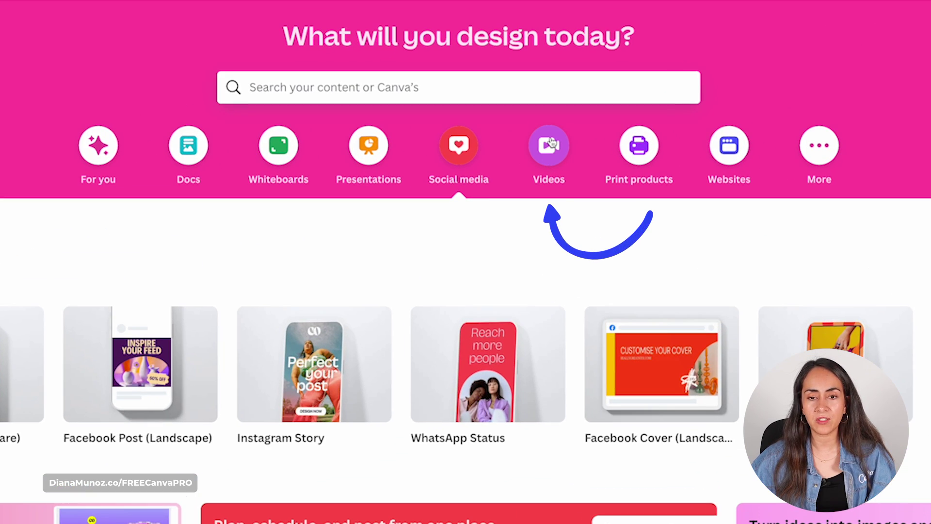
# Step: Create a blank 1920 × 1080 px video design
pyautogui.click(551, 142)
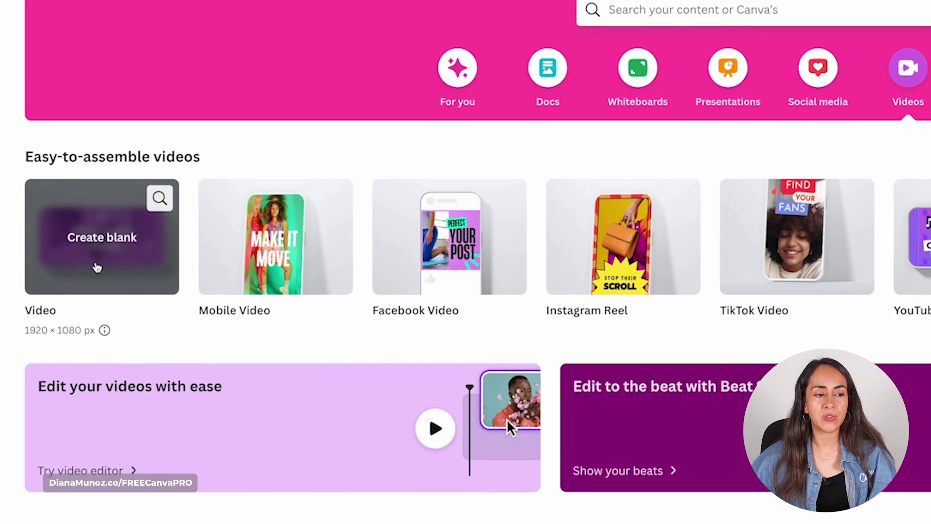
pyautogui.moveTo(58, 379)
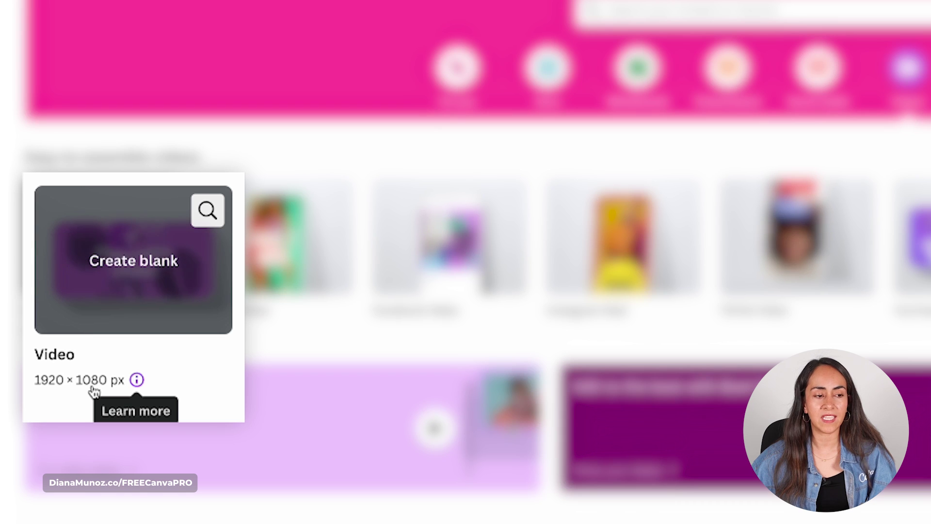
pyautogui.click(148, 266)
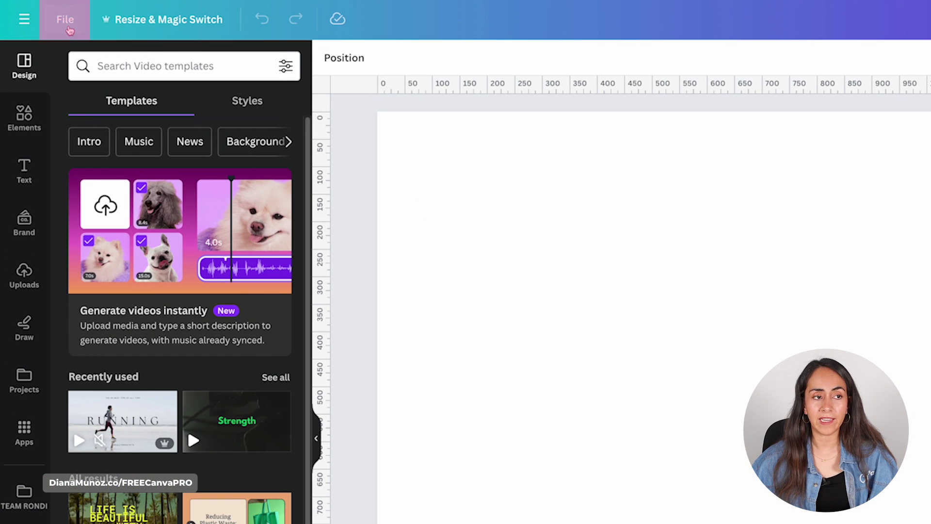
# Step: Open the page's guide setup, preview the 3 Columns and 3x3 Grid presets, and switch to custom guides
pyautogui.click(42, 12)
pyautogui.moveTo(214, 199)
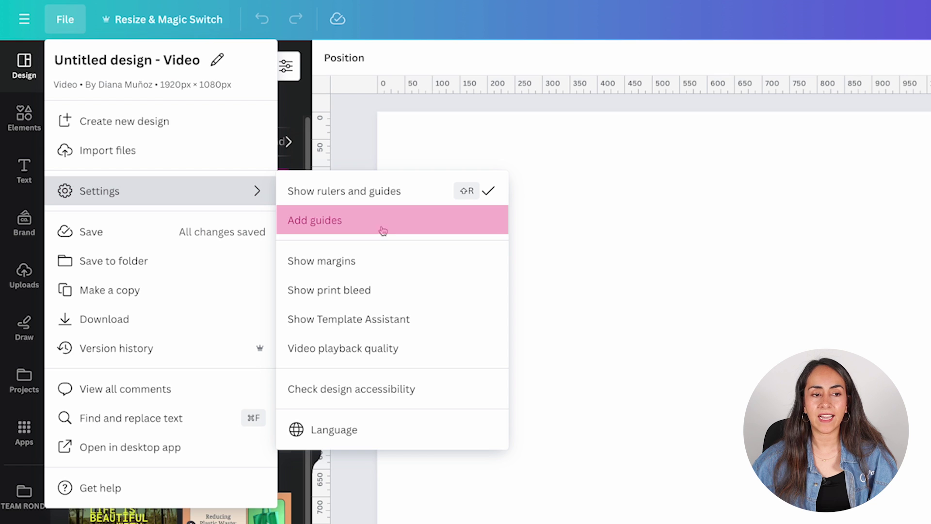
pyautogui.click(366, 232)
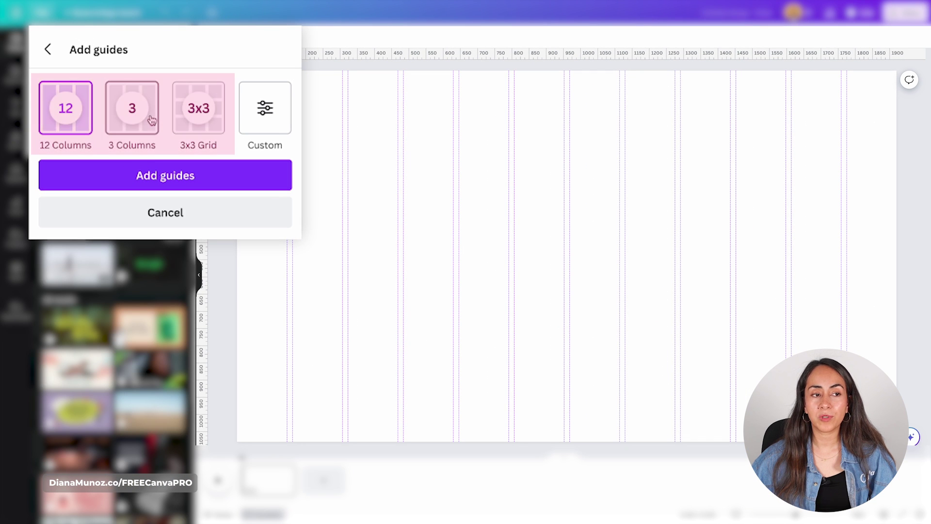
pyautogui.click(145, 120)
pyautogui.click(215, 114)
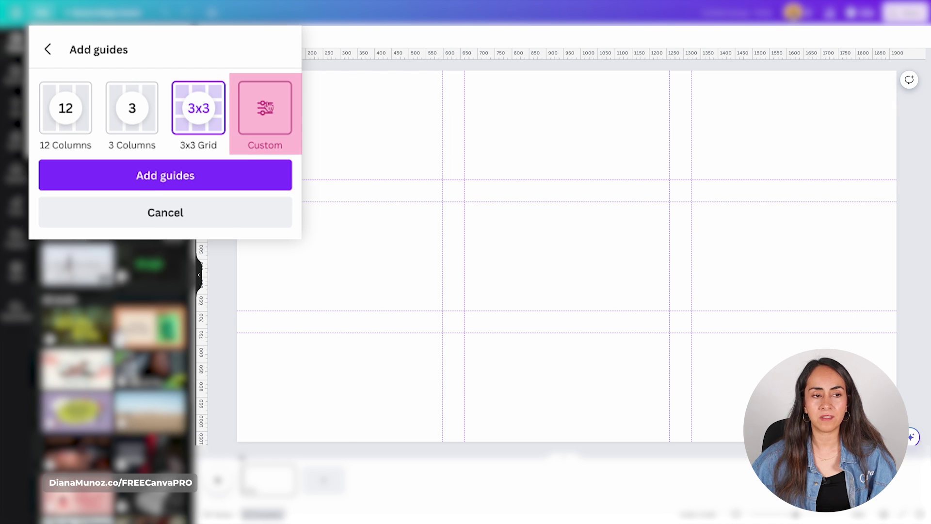
pyautogui.click(268, 107)
# Step: Add custom guides with 4 columns and a gap of 0 px
pyautogui.doubleClick(52, 196)
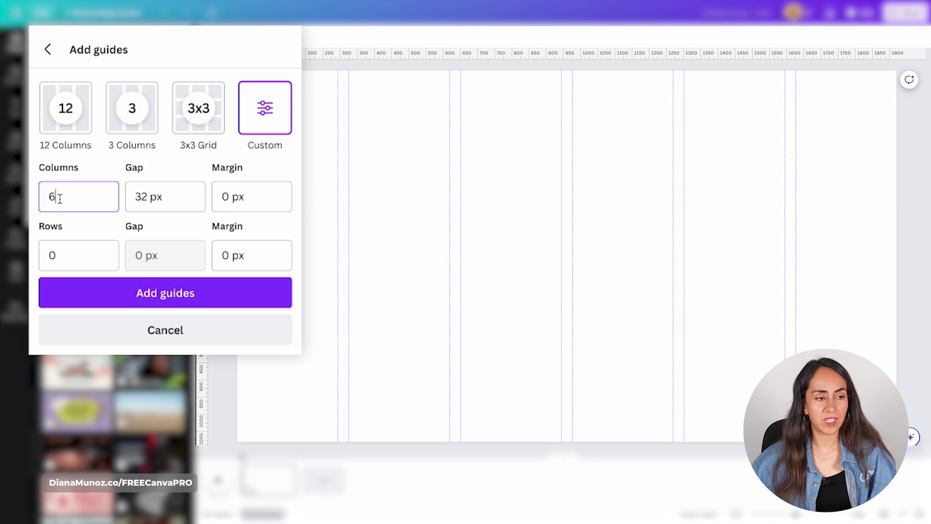
pyautogui.press('BackSpace')
pyautogui.write('4')
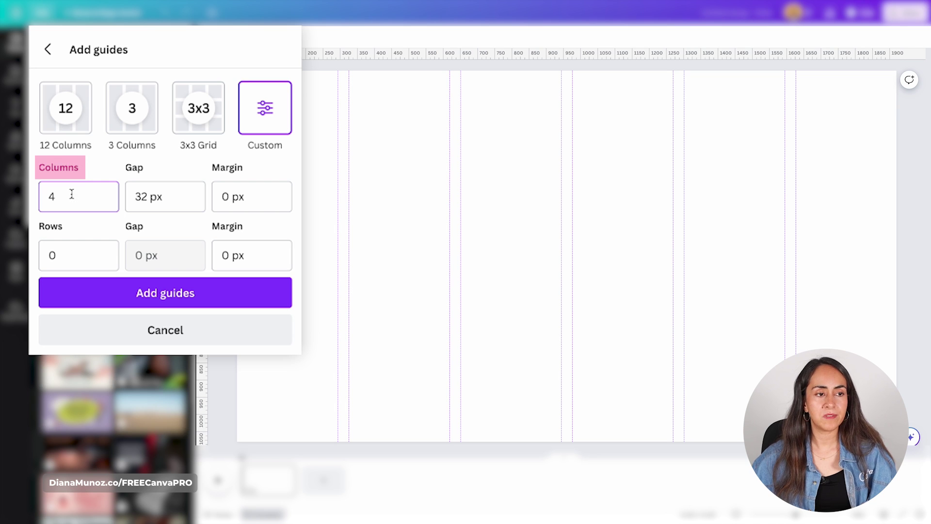
pyautogui.doubleClick(138, 197)
pyautogui.moveTo(137, 195); pyautogui.dragTo(132, 196)
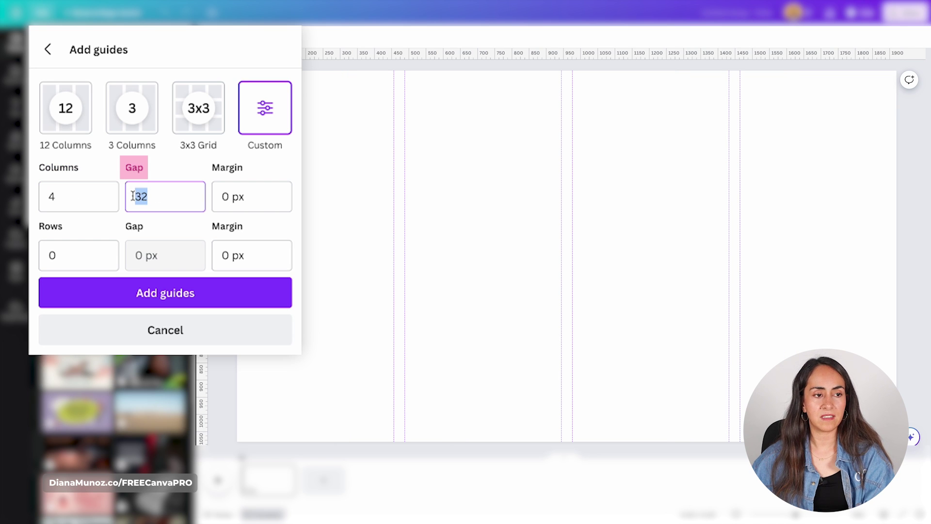
pyautogui.write('0')
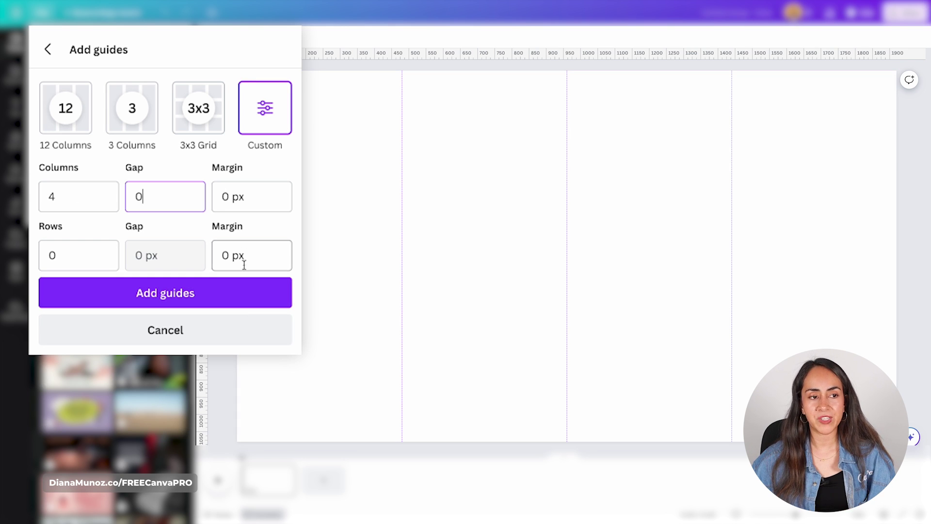
pyautogui.click(204, 299)
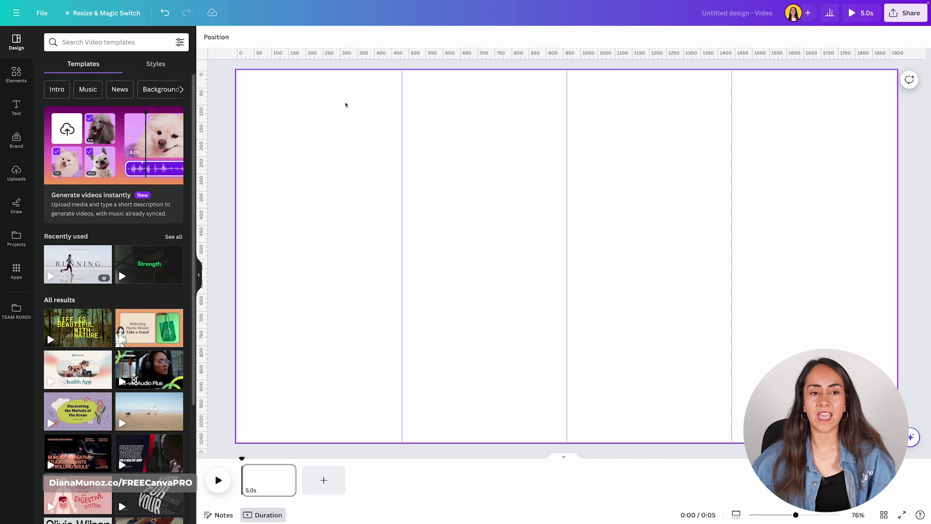
# Step: Add a square shape and resize it to fill the first guide column at full page height
pyautogui.click(16, 73)
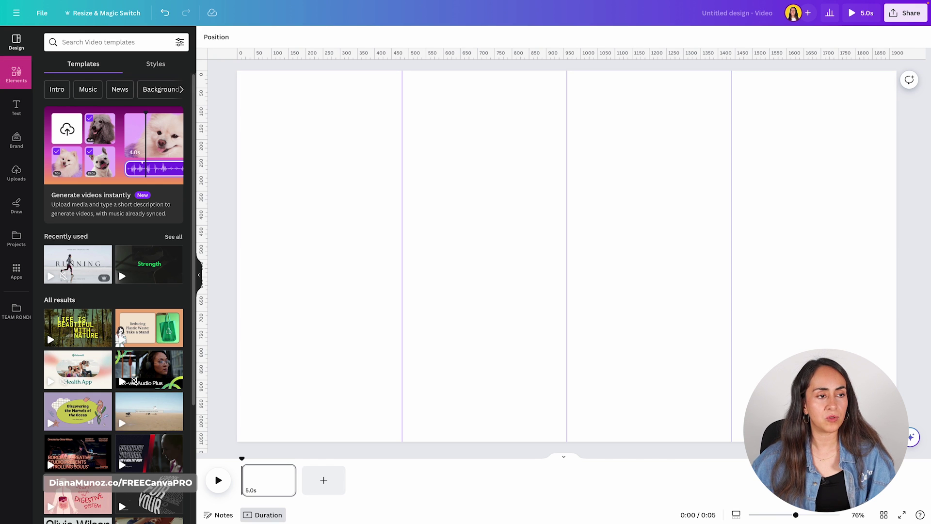
pyautogui.scroll(-10, 124, 195)
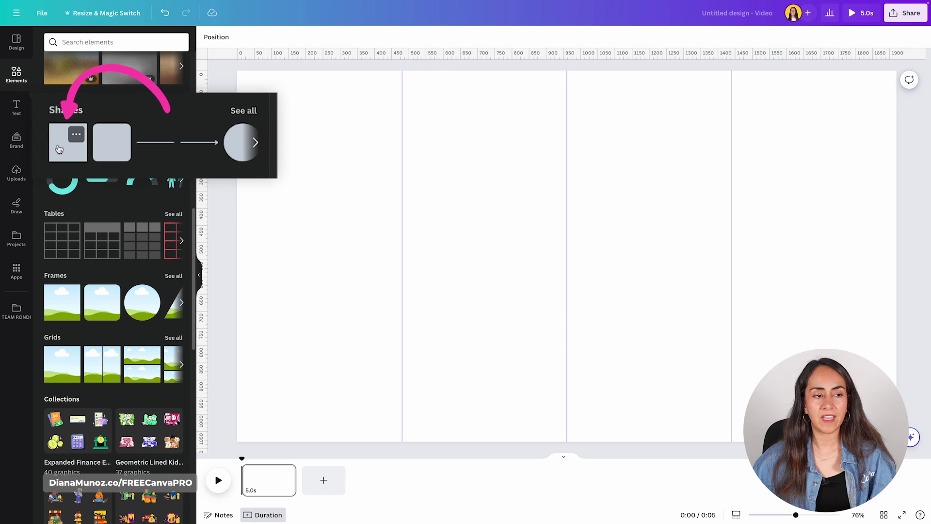
pyautogui.click(59, 137)
pyautogui.moveTo(536, 245); pyautogui.dragTo(261, 116)
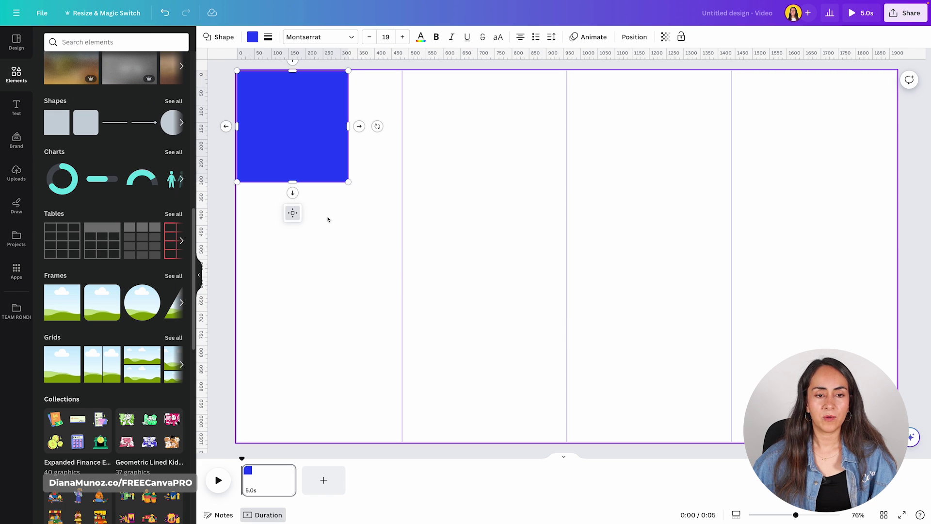
pyautogui.moveTo(348, 183); pyautogui.dragTo(402, 251)
pyautogui.moveTo(334, 252); pyautogui.dragTo(348, 441)
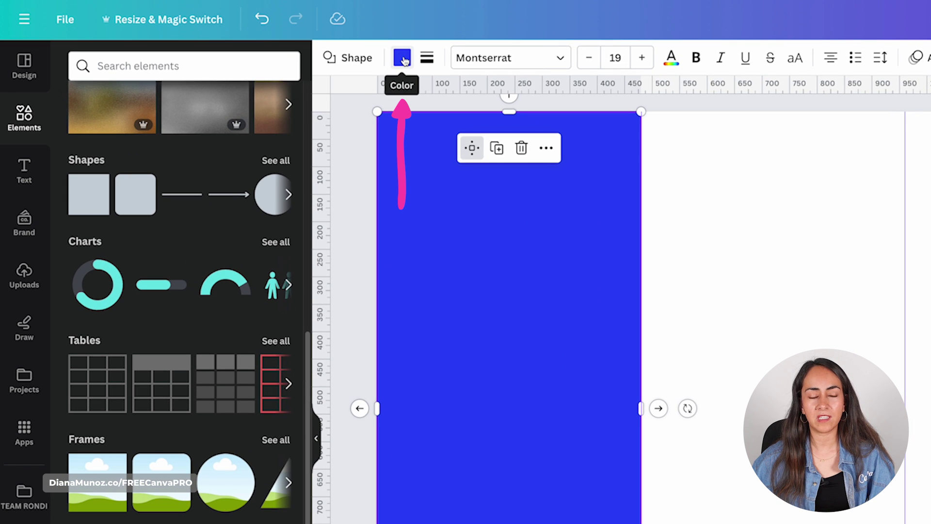
# Step: Set the fill colour of the first column's rectangle to #FCBDCD
pyautogui.click(403, 58)
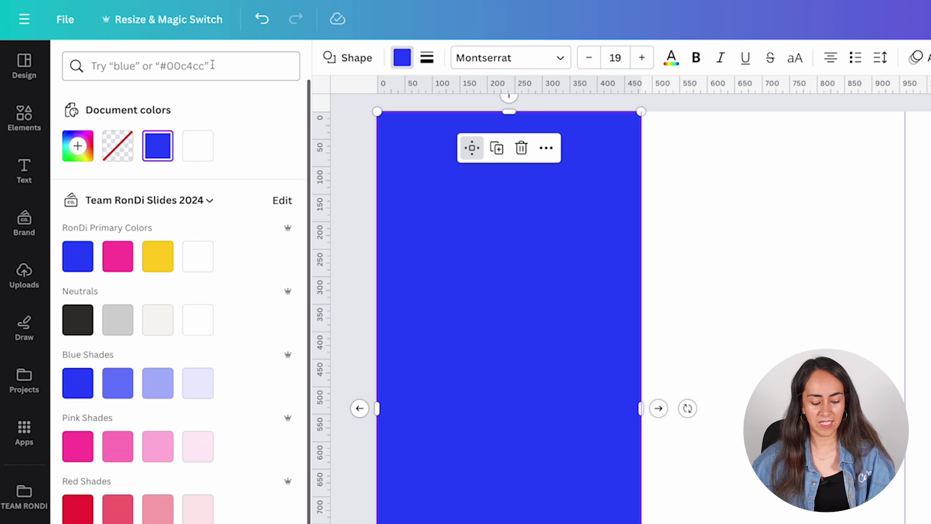
pyautogui.click(212, 64)
pyautogui.write('#FCBDCD')
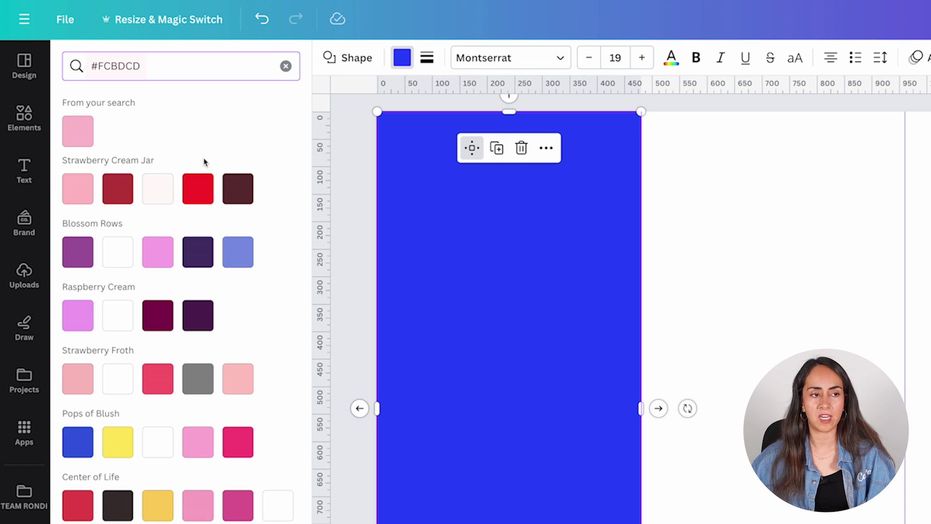
pyautogui.click(81, 136)
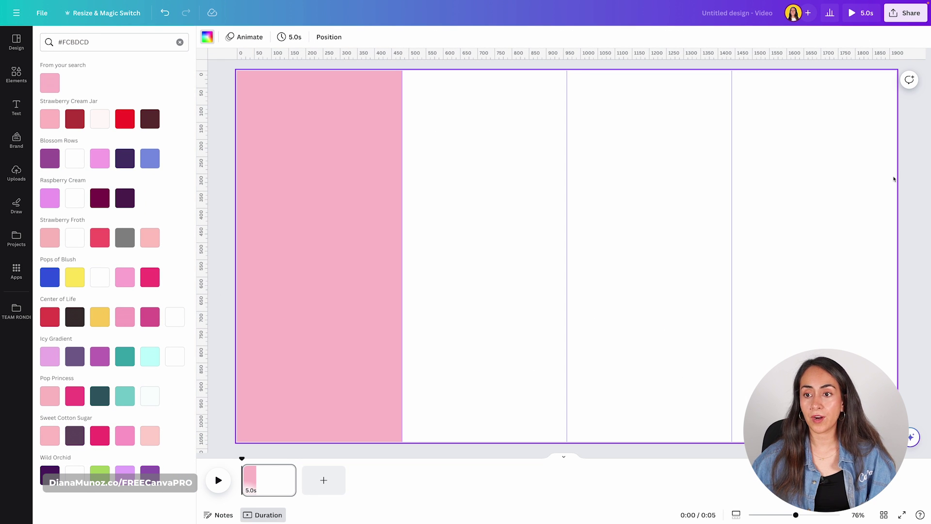
# Step: Duplicate the pink rectangle and align the copy with the second guide column
pyautogui.click(337, 128)
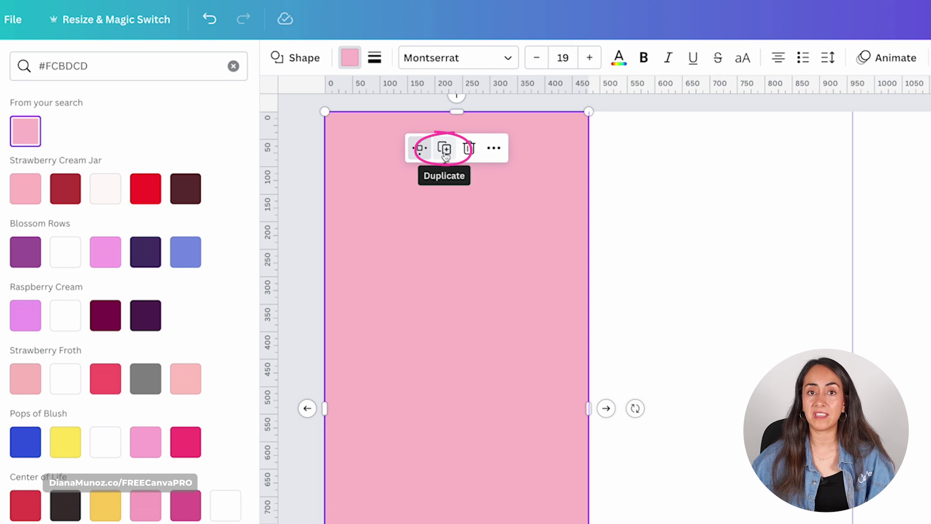
pyautogui.click(445, 150)
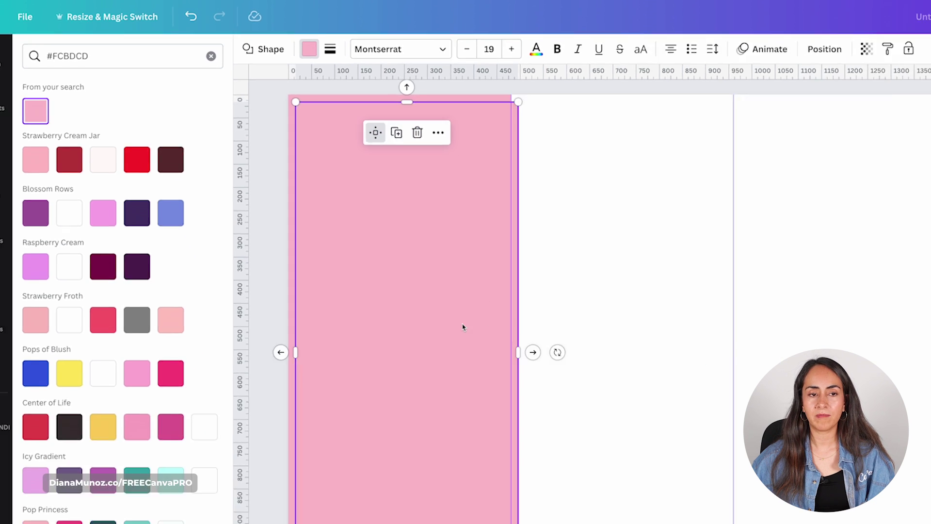
pyautogui.moveTo(370, 243); pyautogui.dragTo(515, 239)
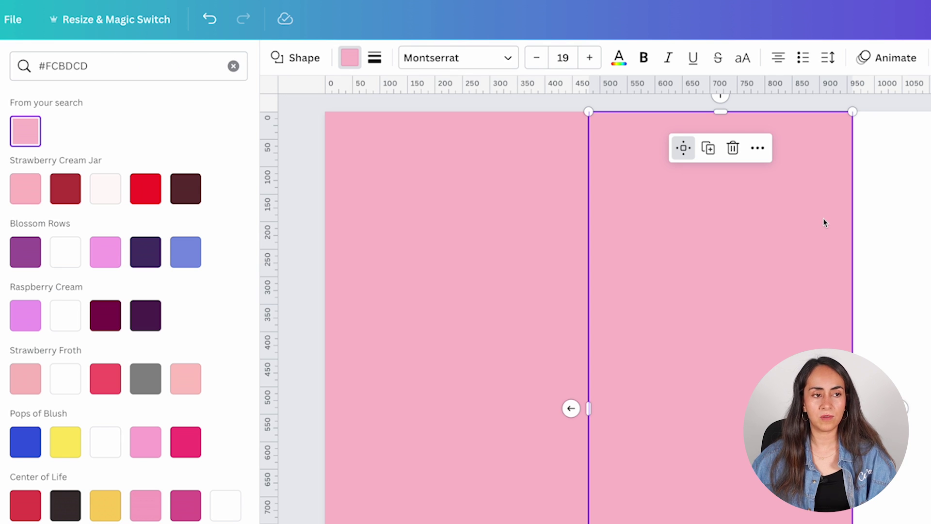
# Step: Set the fill colour of the second column's rectangle to #C1EBCB
pyautogui.click(233, 66)
pyautogui.write('#C1EBCB')
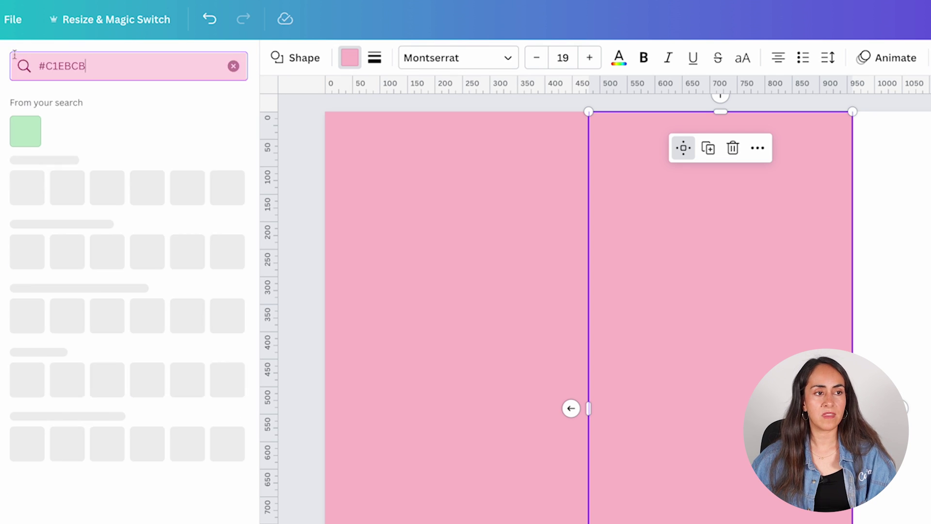
pyautogui.click(28, 133)
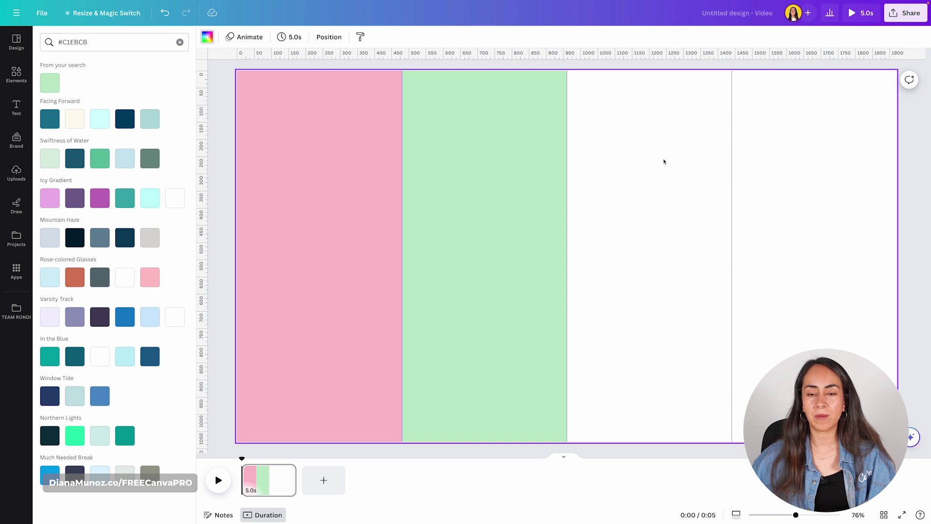
# Step: Duplicate the pink and green rectangles together and place the copies over the third and fourth guide columns
pyautogui.moveTo(662, 160); pyautogui.dragTo(324, 132)
pyautogui.click(456, 107)
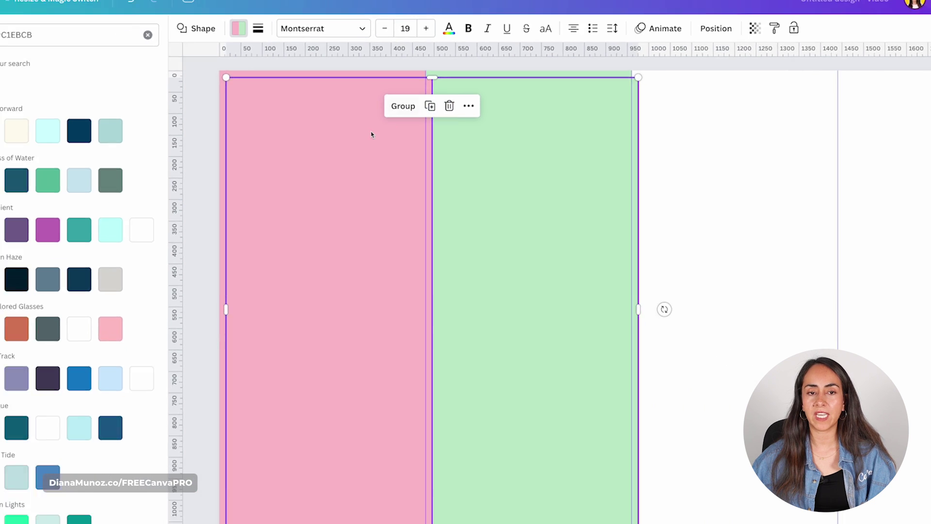
pyautogui.moveTo(519, 140); pyautogui.dragTo(642, 134)
pyautogui.click(922, 127)
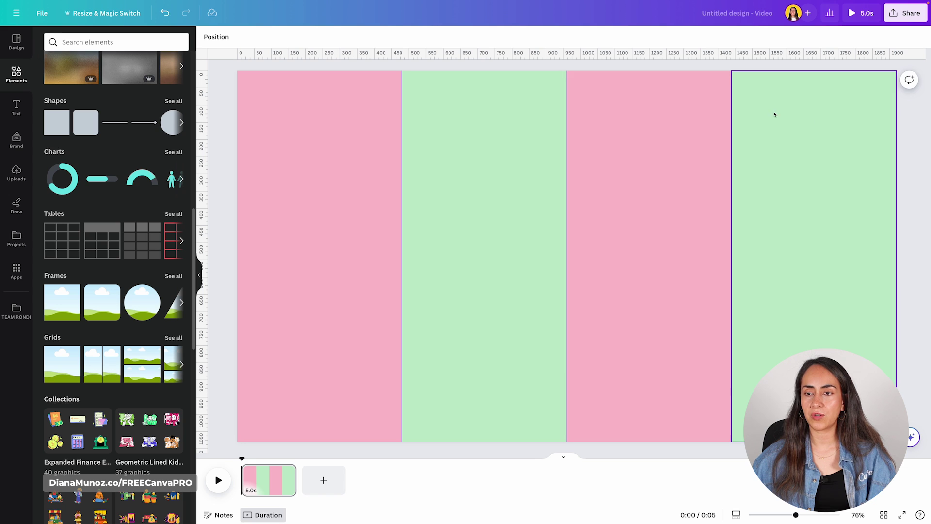
# Step: Recolour the third column's rectangle to #F4CFAA and the fourth column's rectangle to orange
pyautogui.click(692, 183)
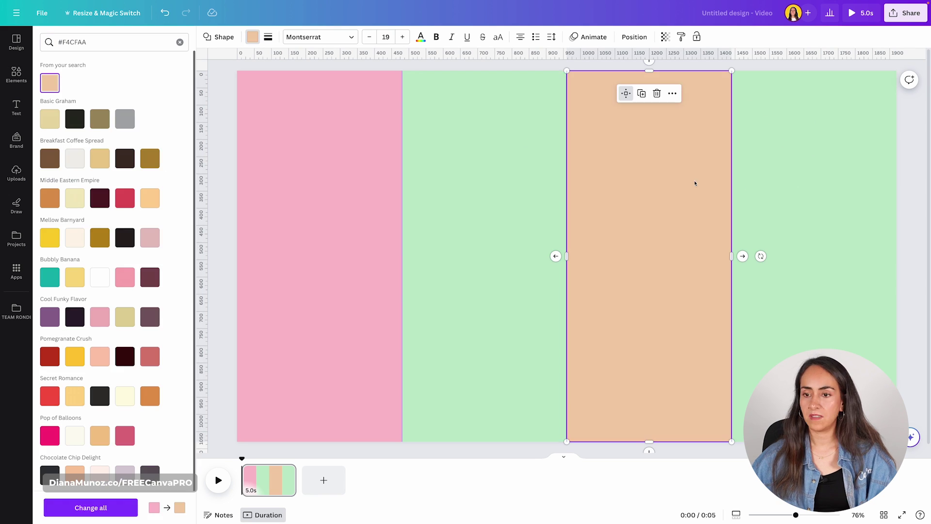
pyautogui.click(824, 169)
pyautogui.click(16, 74)
pyautogui.click(252, 37)
pyautogui.click(48, 194)
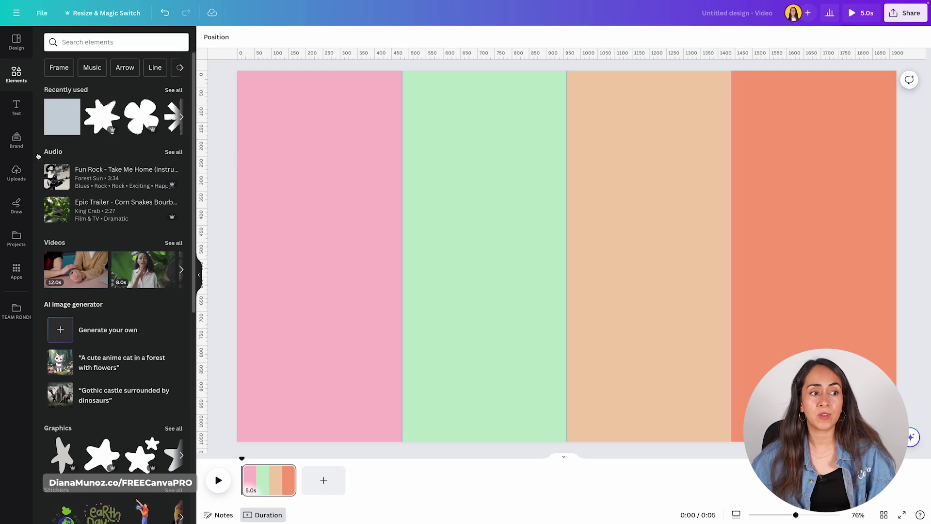
# Step: Search the elements library for "woman" and limit the results to photos
pyautogui.click(19, 176)
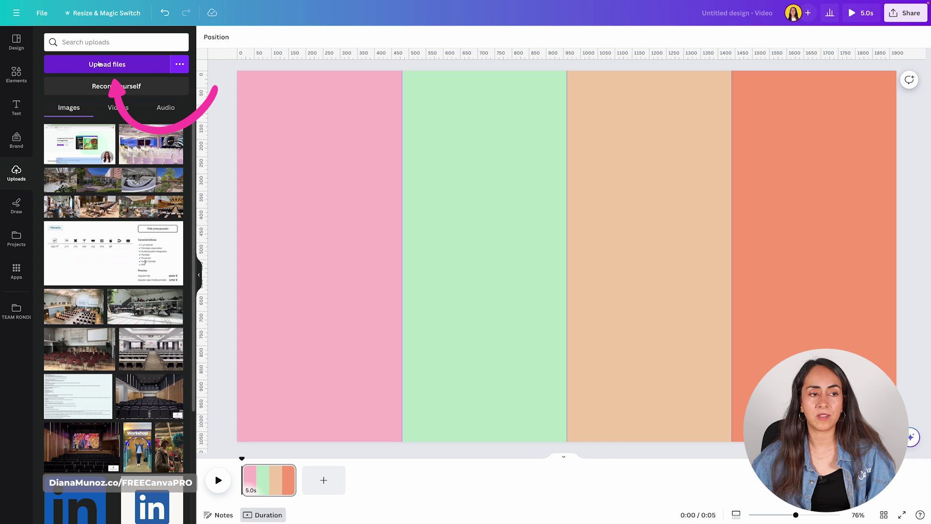
pyautogui.click(17, 74)
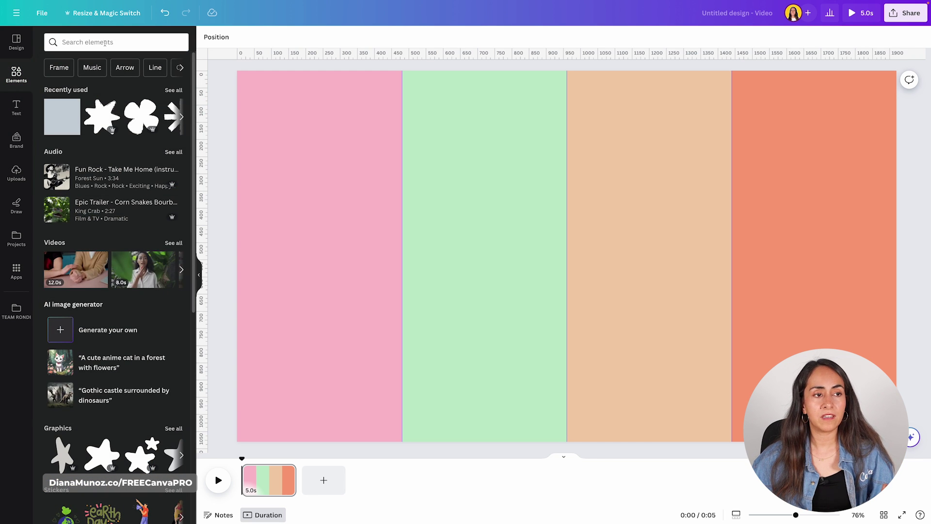
pyautogui.click(105, 43)
pyautogui.write('woman')
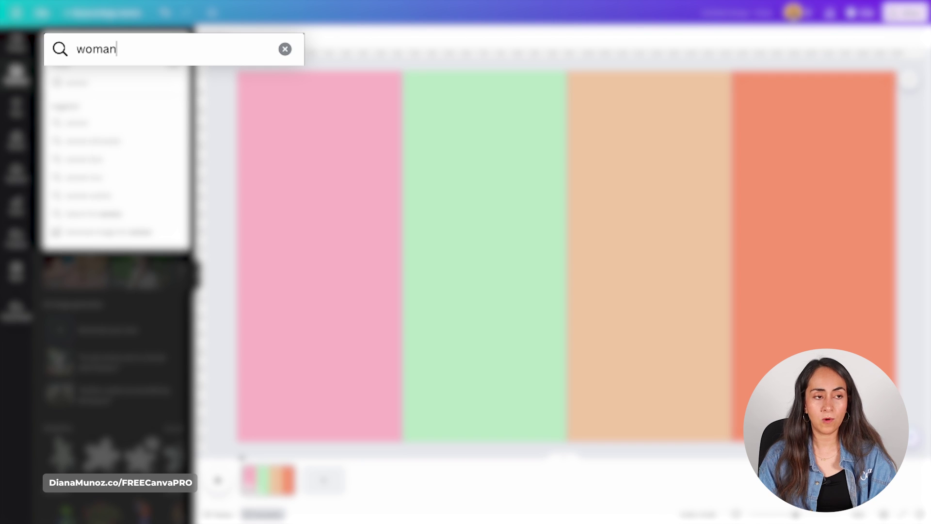
pyautogui.press('Return')
pyautogui.click(104, 65)
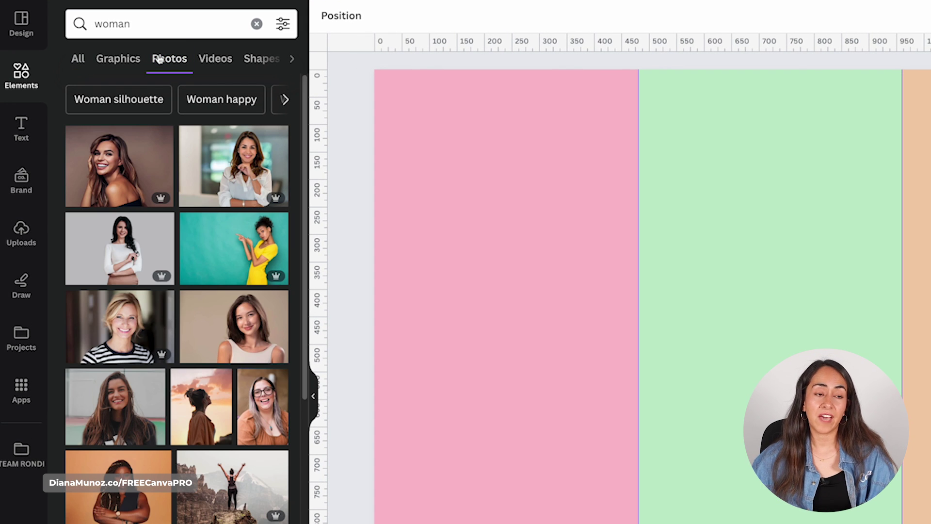
# Step: Filter the photo results to cut-outs only and insert the woman in a tan blazer with crossed arms
pyautogui.click(286, 28)
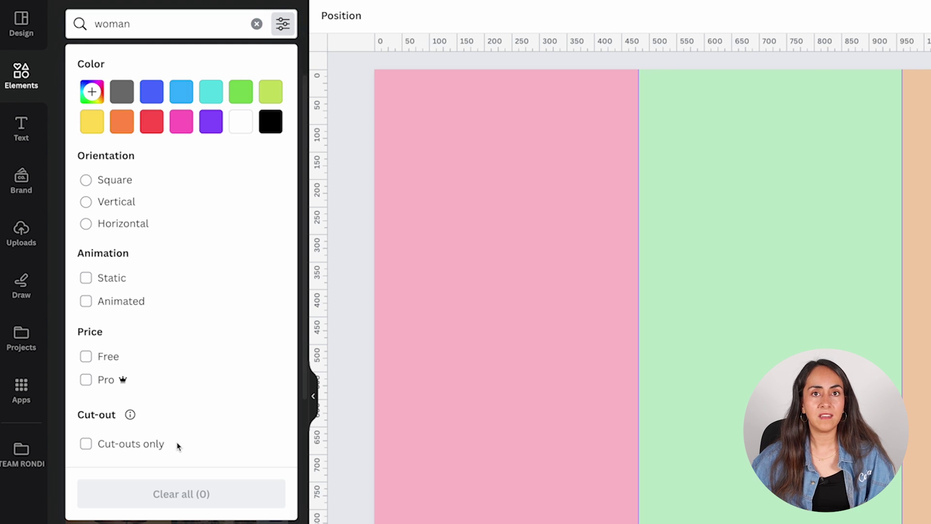
pyautogui.click(131, 442)
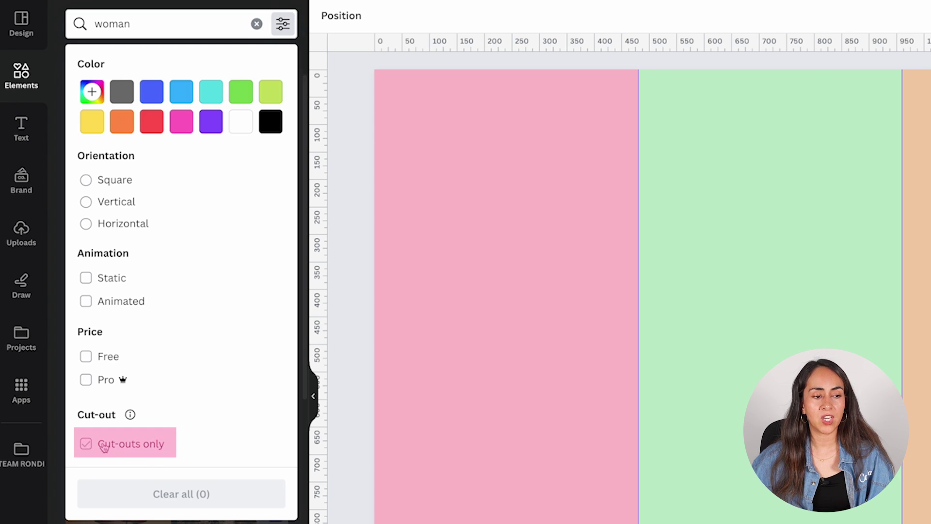
pyautogui.click(286, 23)
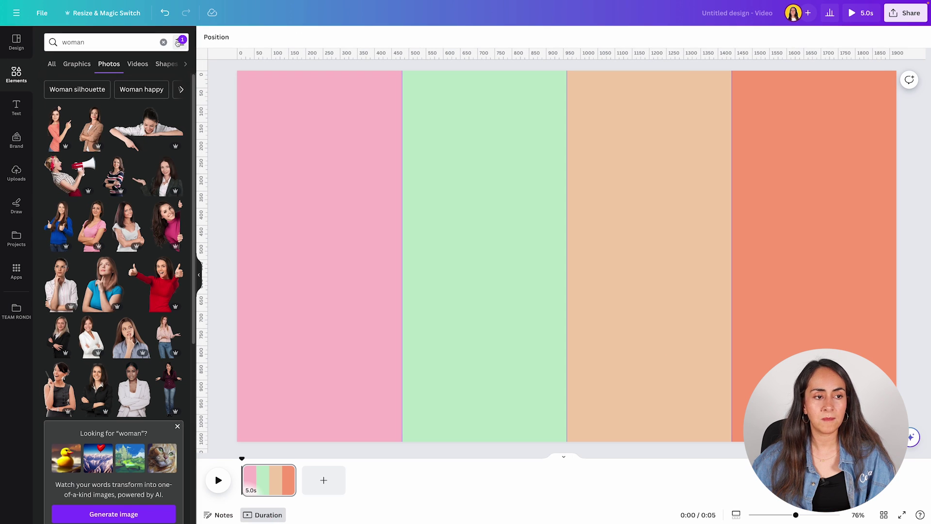
pyautogui.click(99, 125)
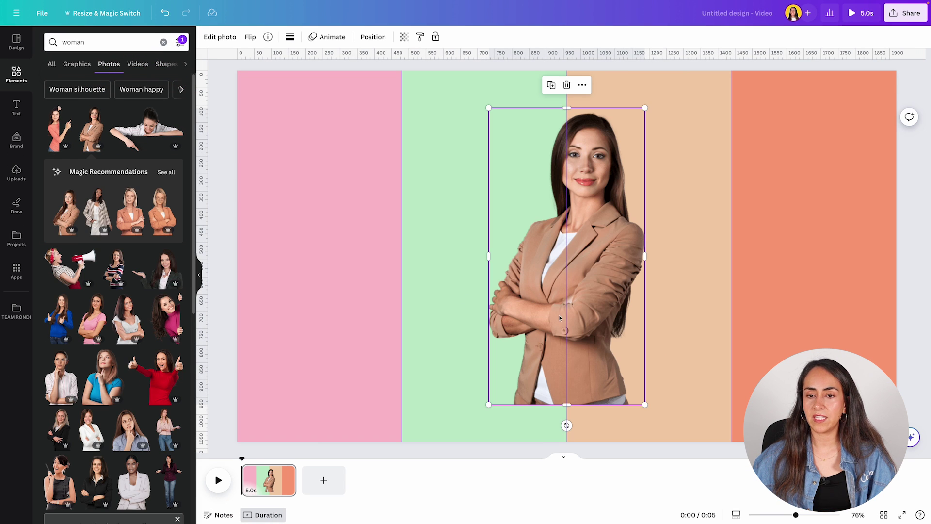
# Step: Move the cut-out woman in the tan blazer to the bottom of the third column
pyautogui.moveTo(595, 239); pyautogui.dragTo(677, 338)
pyautogui.scroll(-2, 141, 409)
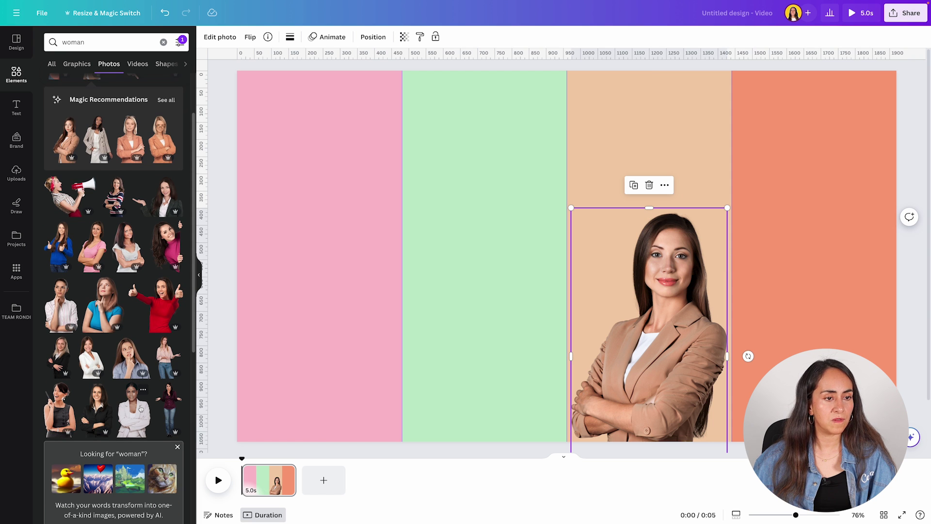
pyautogui.scroll(1, 141, 409)
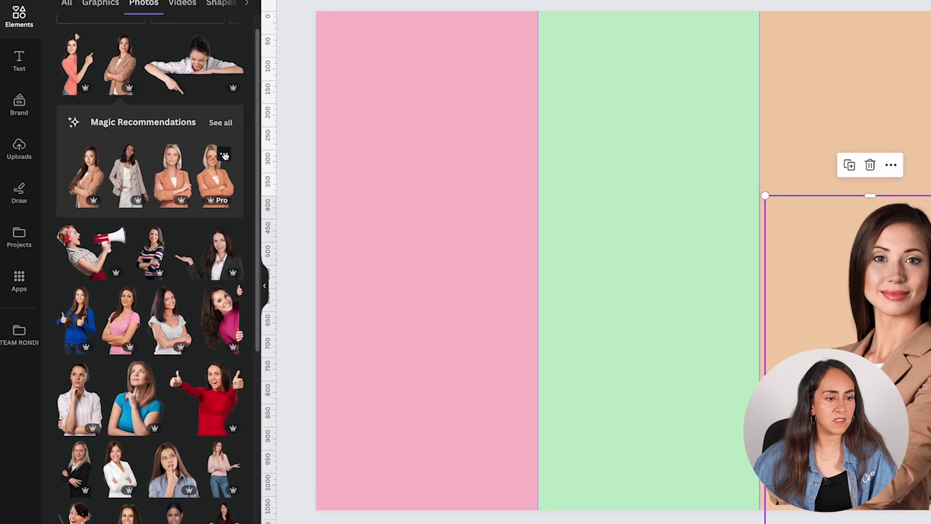
# Step: Show photos similar to the recommended blonde woman with glasses and place the laughing one at the bottom of the first column
pyautogui.click(224, 155)
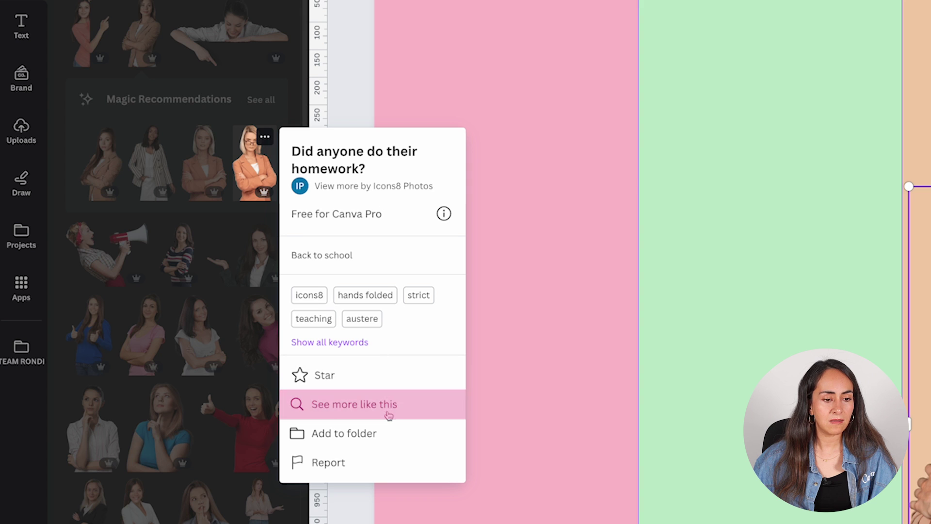
pyautogui.click(388, 404)
pyautogui.click(90, 209)
pyautogui.moveTo(552, 175); pyautogui.dragTo(311, 291)
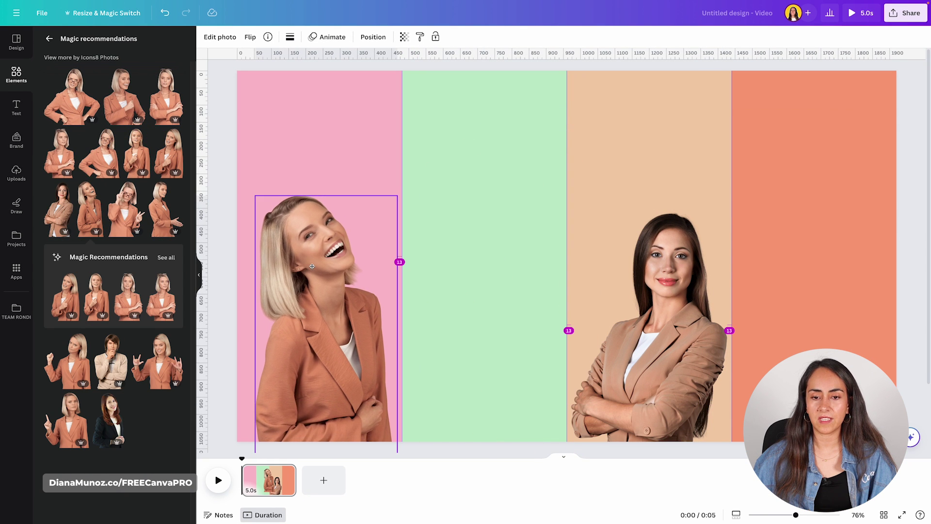
pyautogui.click(228, 188)
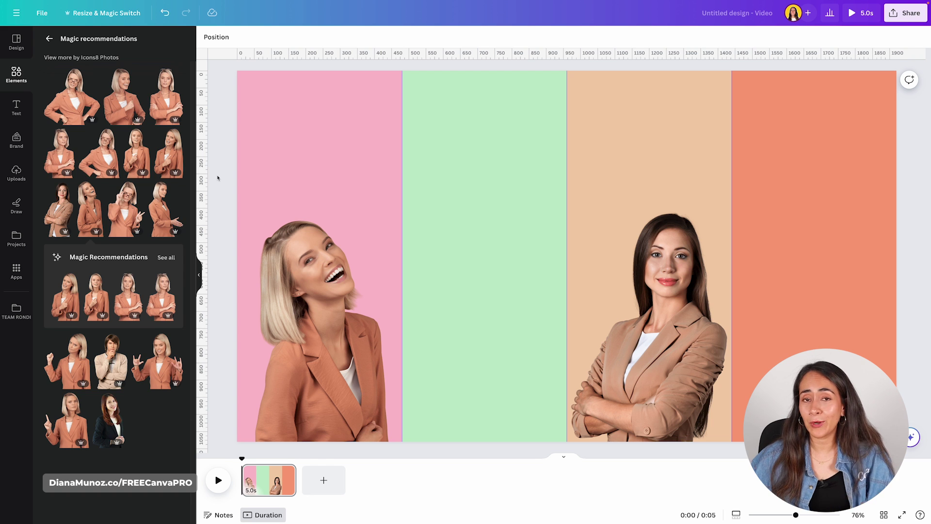
# Step: Add the cross-armed man in the black T-shirt, cropped to the second column's width, and the woman in the white T-shirt on the fourth column
pyautogui.click(16, 314)
pyautogui.scroll(-3, 114, 243)
pyautogui.click(76, 305)
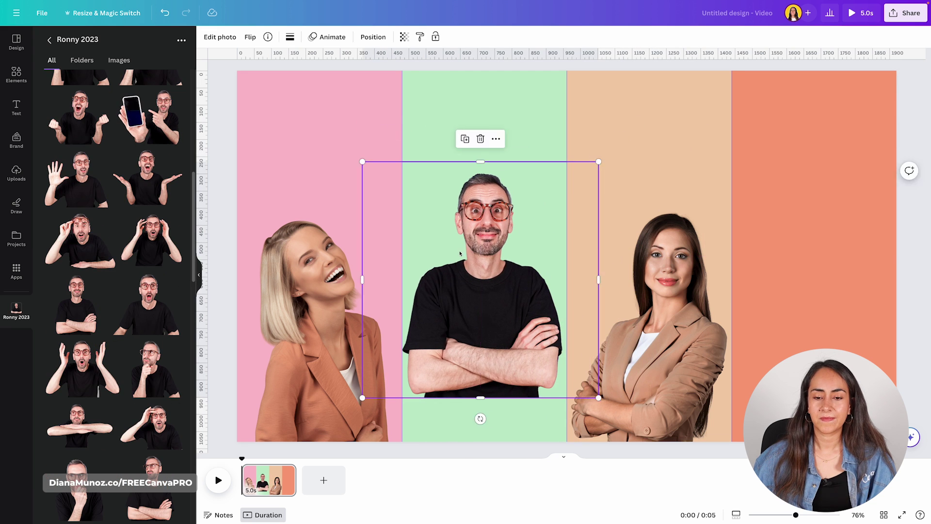
pyautogui.moveTo(363, 277); pyautogui.dragTo(401, 281)
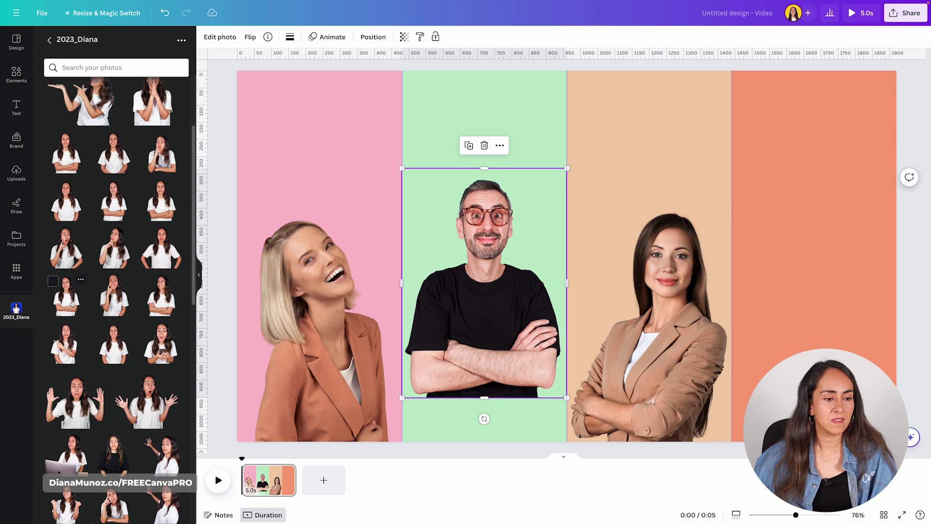
pyautogui.moveTo(71, 303); pyautogui.dragTo(814, 310)
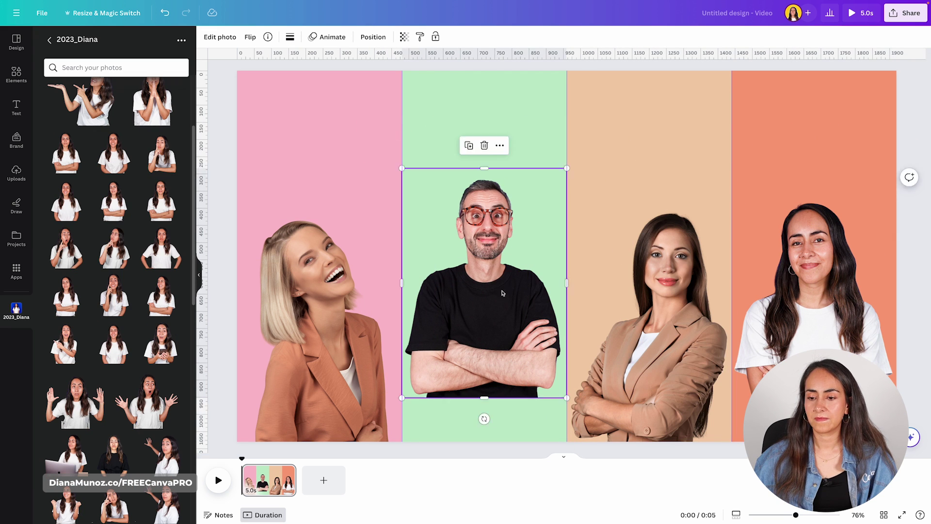
# Step: Lower the man's photo to the page's bottom edge and adjust the other photos so all four people line up with horizontal guides
pyautogui.moveTo(502, 293); pyautogui.dragTo(502, 336)
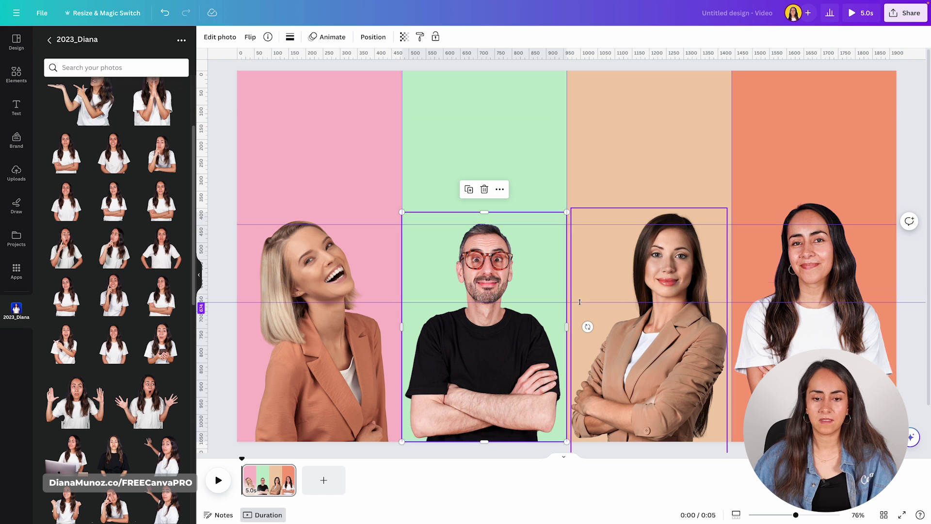
pyautogui.moveTo(660, 363); pyautogui.dragTo(663, 371)
pyautogui.moveTo(714, 233); pyautogui.dragTo(726, 224)
pyautogui.moveTo(732, 176); pyautogui.dragTo(738, 202)
pyautogui.moveTo(358, 252); pyautogui.dragTo(356, 250)
pyautogui.click(348, 108)
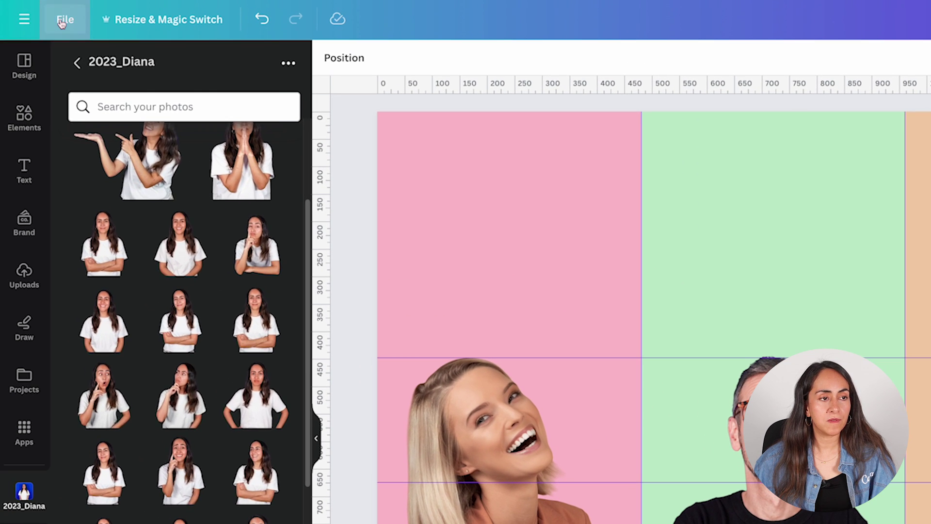
# Step: Clear all guides from the design
pyautogui.click(42, 13)
pyautogui.moveTo(70, 128)
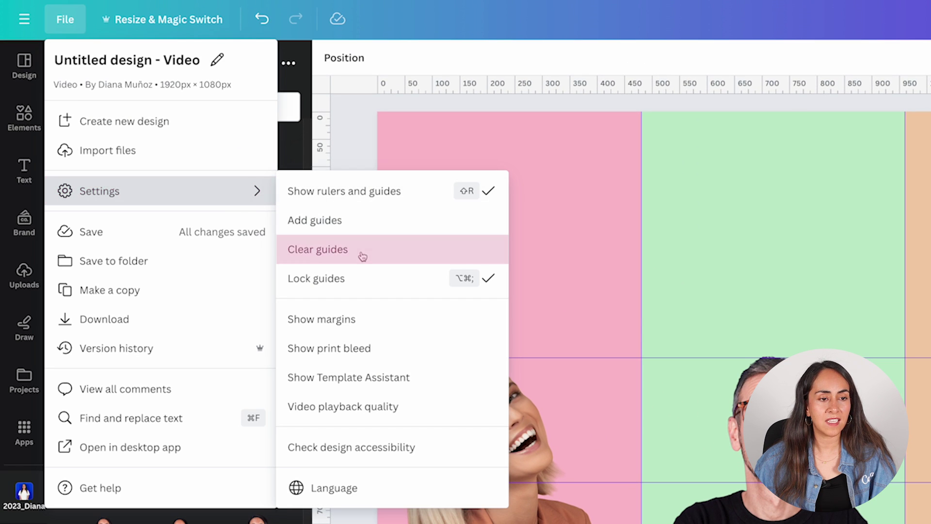
pyautogui.click(400, 255)
# Step: Add a text box above the woman in the first column and enter her first name
pyautogui.click(24, 169)
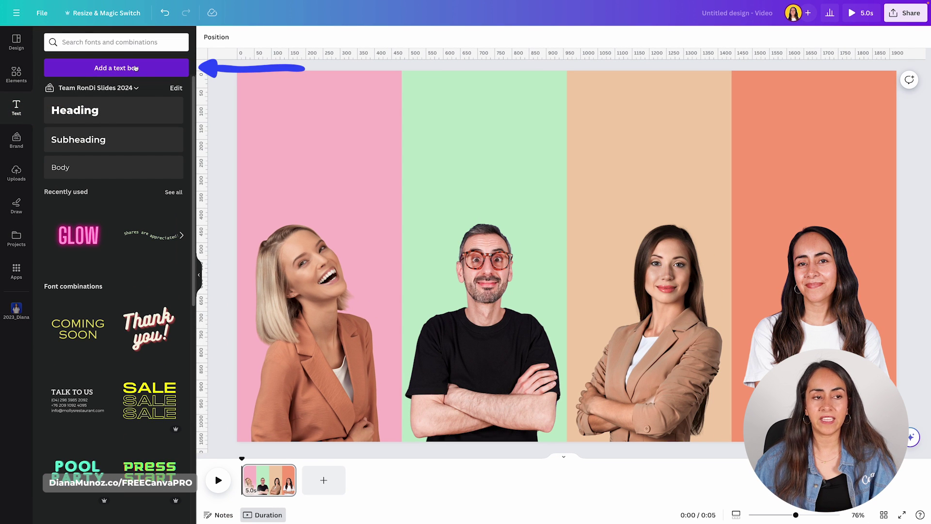
pyautogui.click(116, 68)
pyautogui.click(198, 281)
pyautogui.moveTo(492, 280); pyautogui.dragTo(244, 183)
pyautogui.hotkey('ctrl', 'a')
pyautogui.write('Ch')
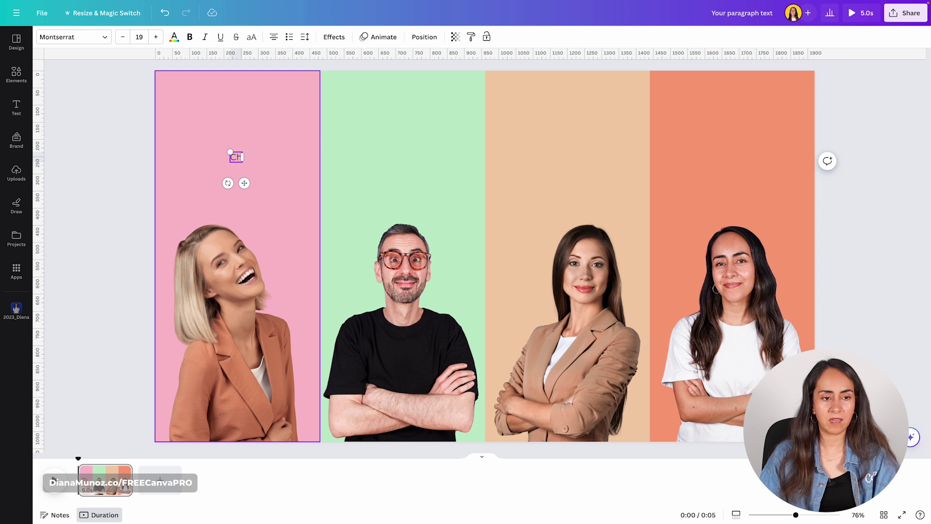
pyautogui.moveTo(248, 156); pyautogui.dragTo(241, 184)
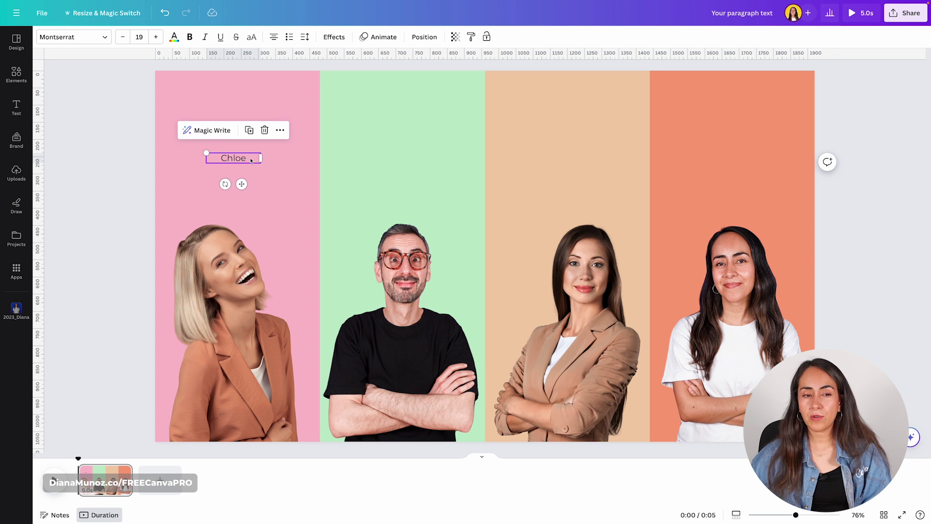
# Step: Find the Mansalva font and apply it to the name text in the first column
pyautogui.click(92, 38)
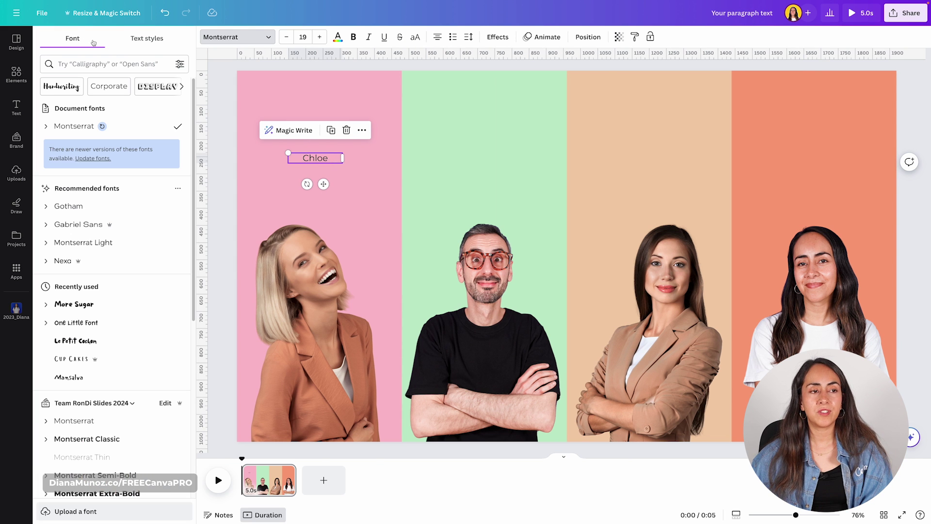
pyautogui.click(126, 63)
pyautogui.write('mansl')
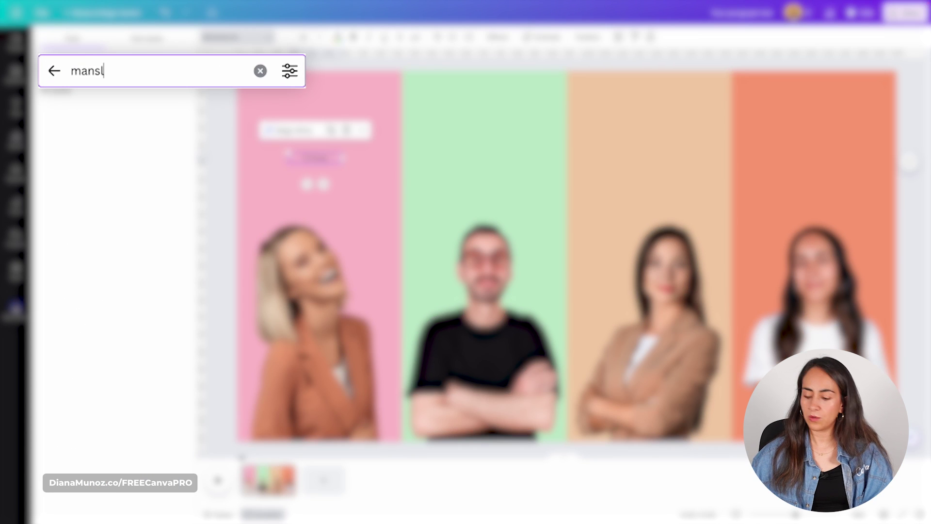
pyautogui.write('ava')
pyautogui.press('BackSpace')
pyautogui.press('BackSpace')
pyautogui.press('BackSpace')
pyautogui.press('BackSpace')
pyautogui.write('alva')
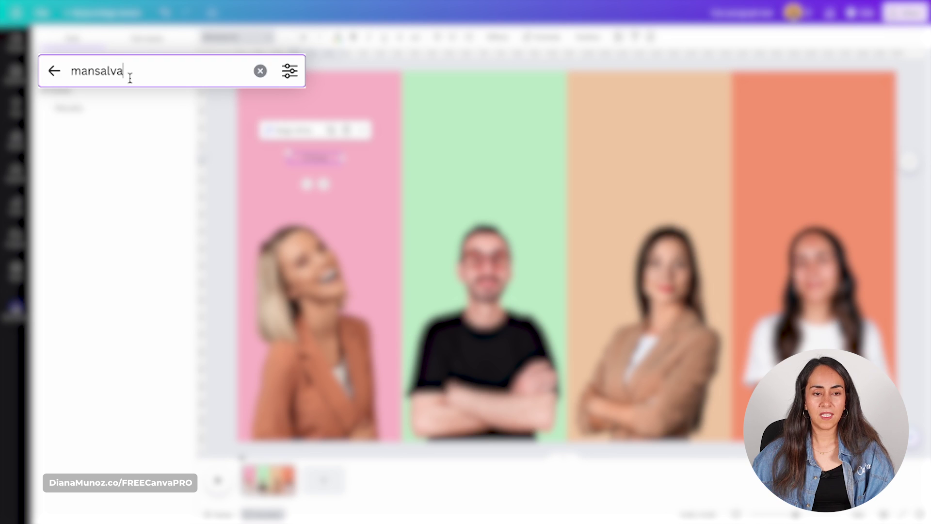
# Step: Recolour the first column's name text to white
pyautogui.doubleClick(315, 158)
pyautogui.click(338, 37)
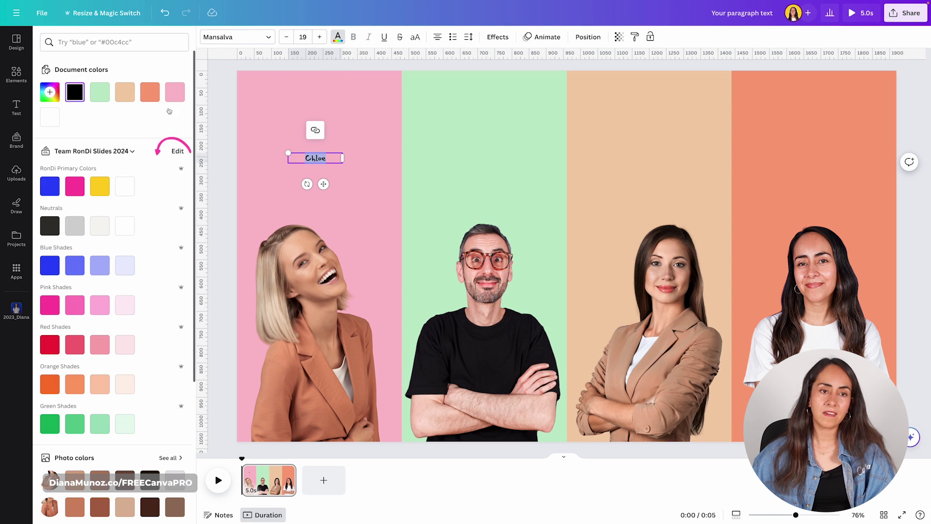
pyautogui.click(130, 187)
# Step: Enlarge the name text to size 44.8, narrow its box and tilt it slightly counterclockwise
pyautogui.moveTo(288, 153); pyautogui.dragTo(257, 146)
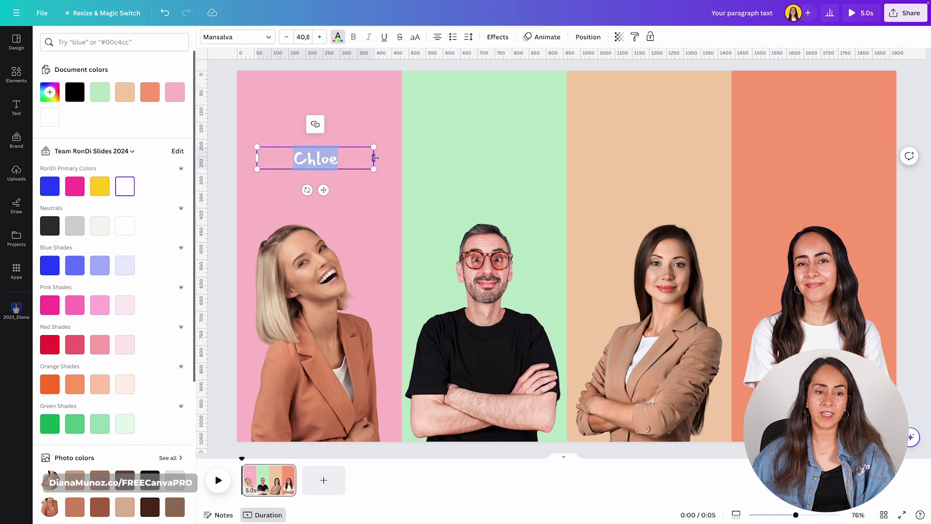
pyautogui.moveTo(374, 158); pyautogui.dragTo(362, 157)
pyautogui.click(320, 37)
pyautogui.click(319, 37)
pyautogui.click(318, 38)
pyautogui.moveTo(307, 192); pyautogui.dragTo(311, 203)
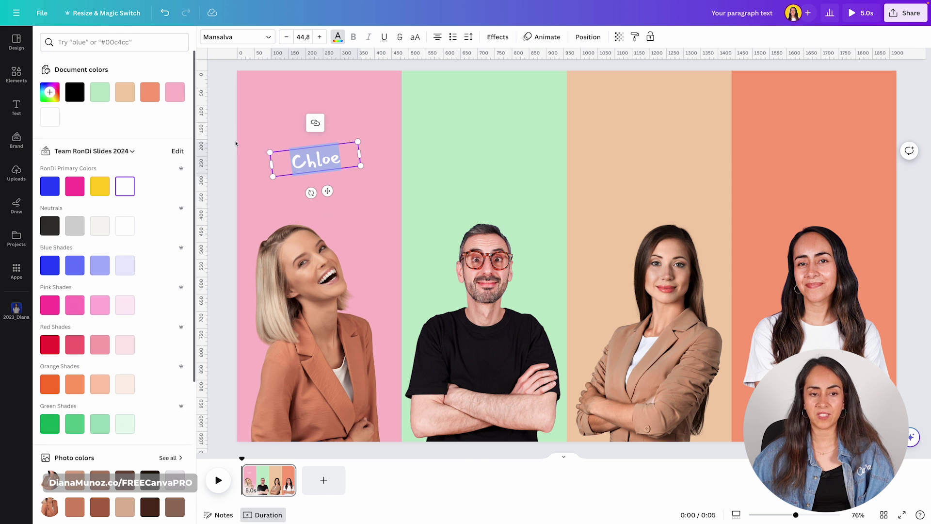
pyautogui.click(134, 192)
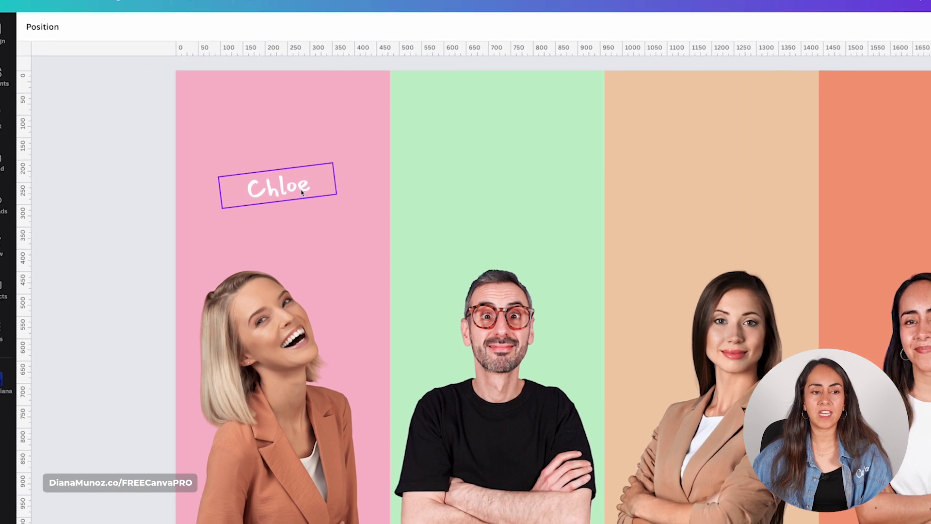
# Step: Duplicate the name text, place the copy above the man in the second column and replace it with his first name
pyautogui.click(235, 160)
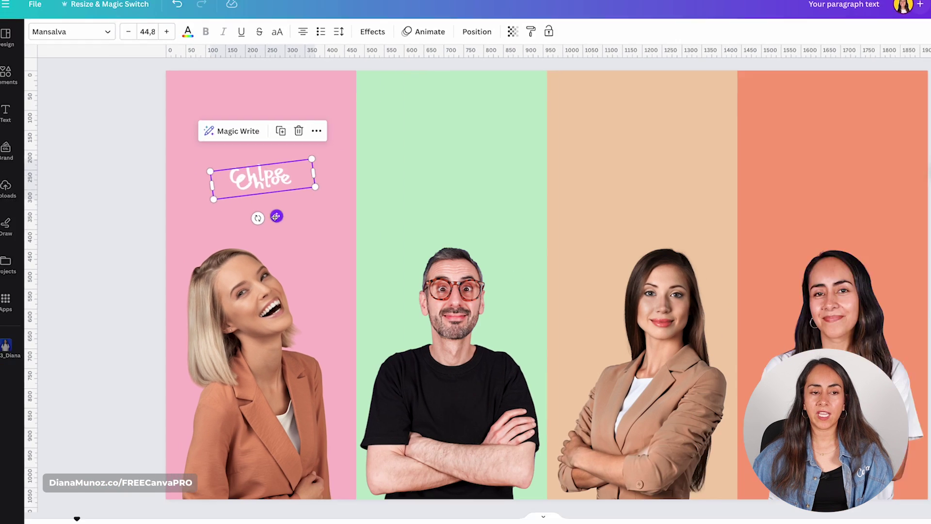
pyautogui.click(345, 151)
pyautogui.moveTo(349, 272); pyautogui.dragTo(603, 267)
pyautogui.doubleClick(612, 202)
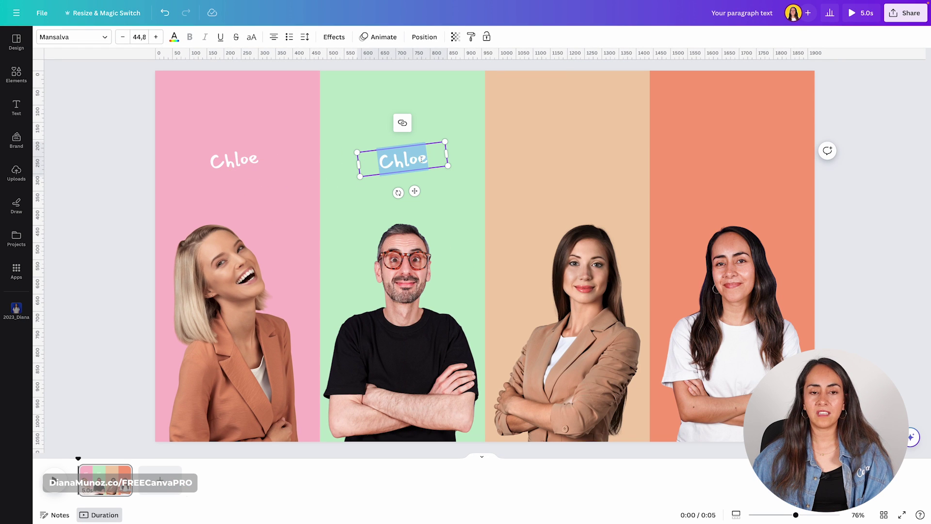
pyautogui.write('Ronny')
pyautogui.press('Escape')
# Step: Place copies of the name text above the women in the third and fourth columns and enter their first names
pyautogui.hotkey('ctrl', 'd')
pyautogui.moveTo(422, 146); pyautogui.dragTo(568, 195)
pyautogui.doubleClick(568, 160)
pyautogui.write('Alice')
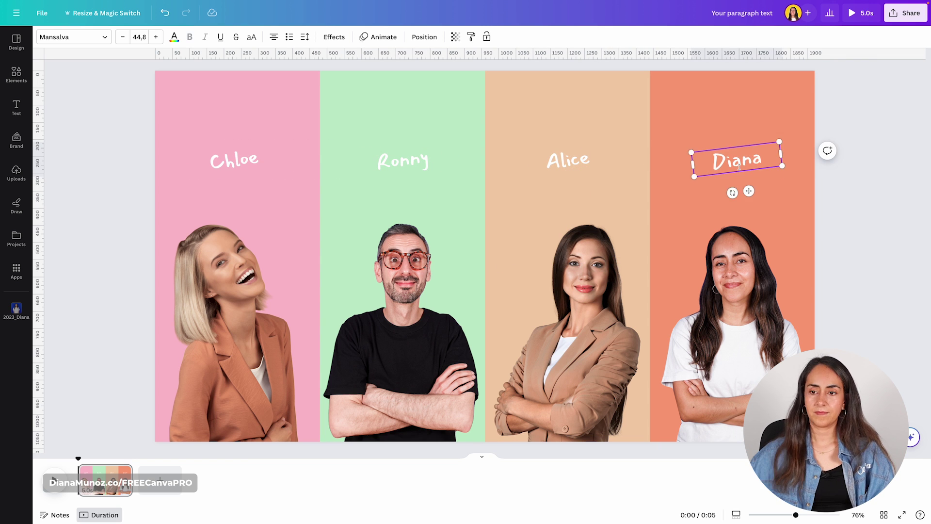
pyautogui.press('Escape')
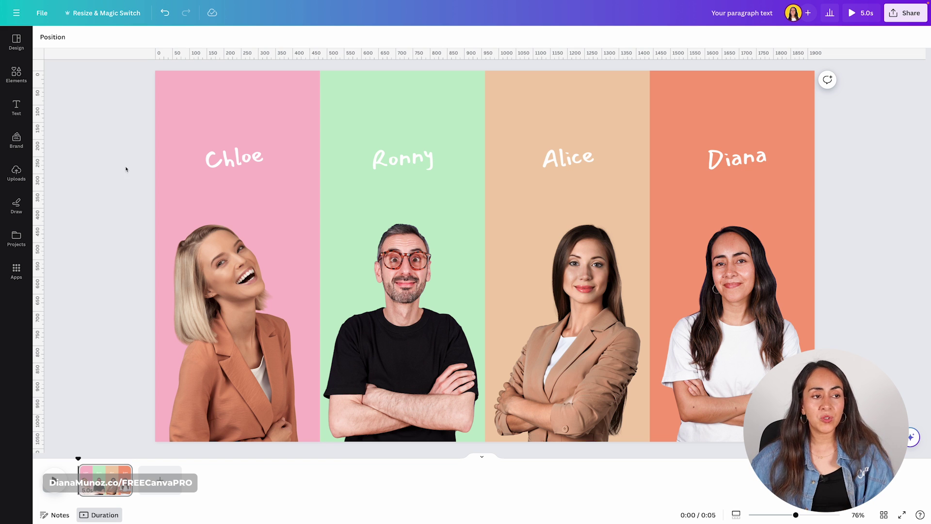
# Step: Clear the "woman" search from the elements library and show the full graphics section
pyautogui.click(16, 75)
pyautogui.click(46, 37)
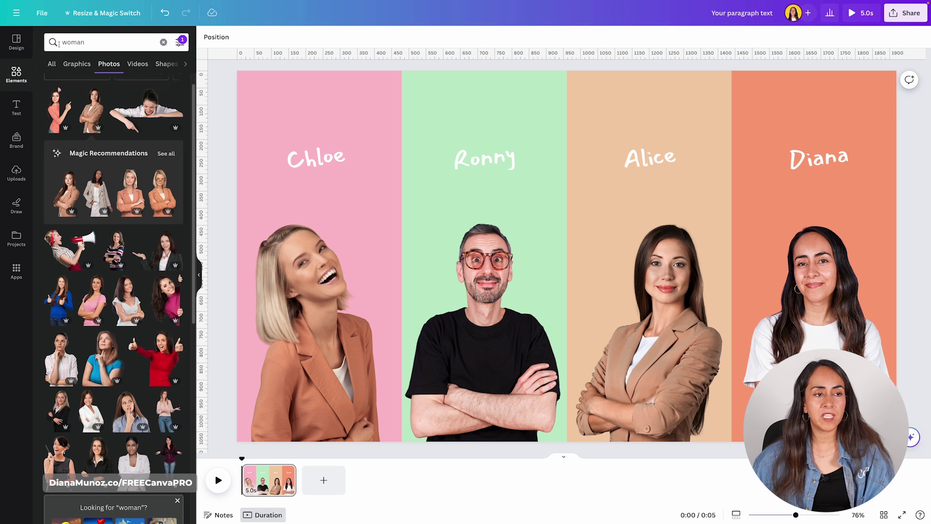
pyautogui.click(164, 43)
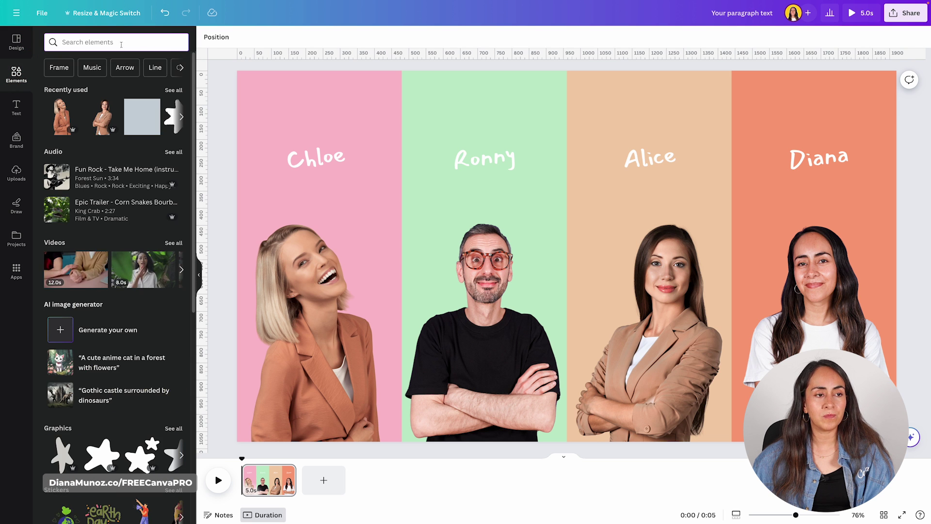
pyautogui.scroll(-3, 129, 166)
pyautogui.scroll(-2, 130, 166)
pyautogui.click(179, 213)
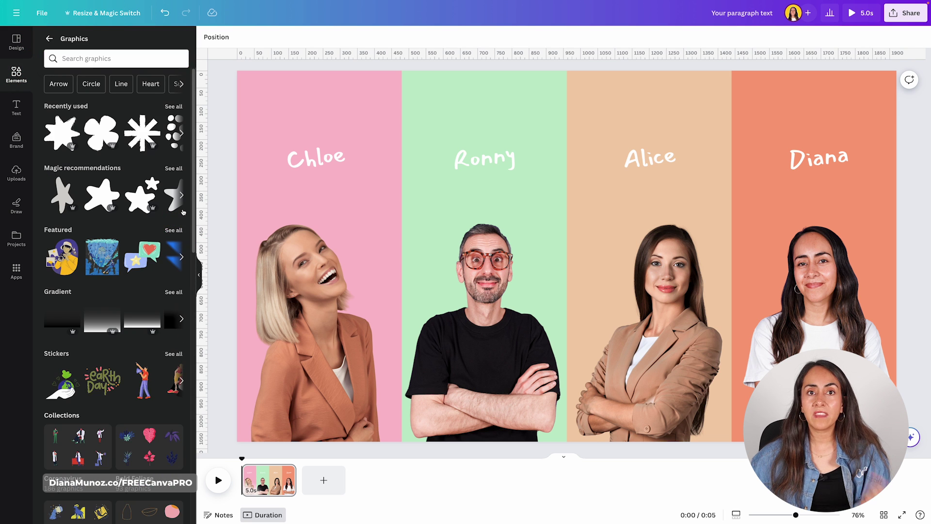
# Step: Browse the graphics collections and look through the Simple Drawn Objects collection for decorative shapes
pyautogui.scroll(-3, 57, 284)
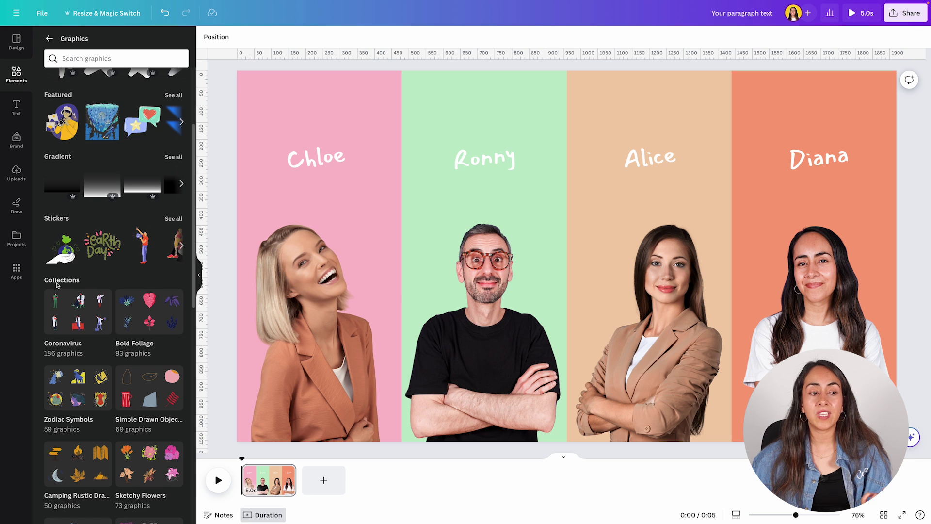
pyautogui.scroll(-2, 117, 275)
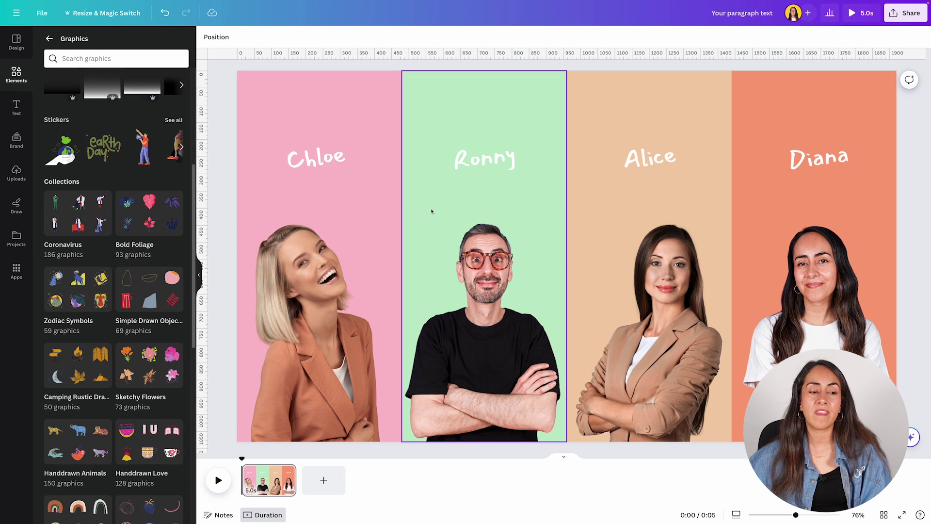
pyautogui.scroll(-2, 148, 261)
pyautogui.scroll(-3, 180, 208)
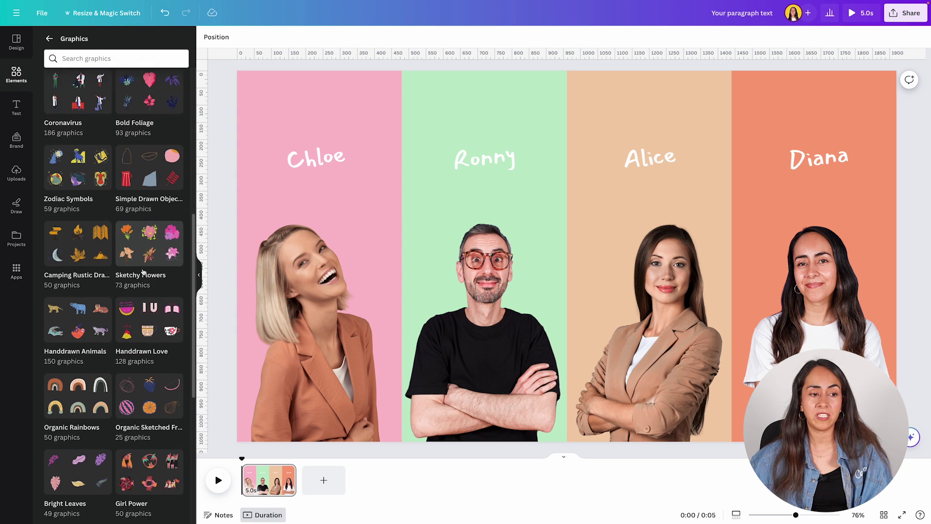
pyautogui.scroll(-5, 181, 208)
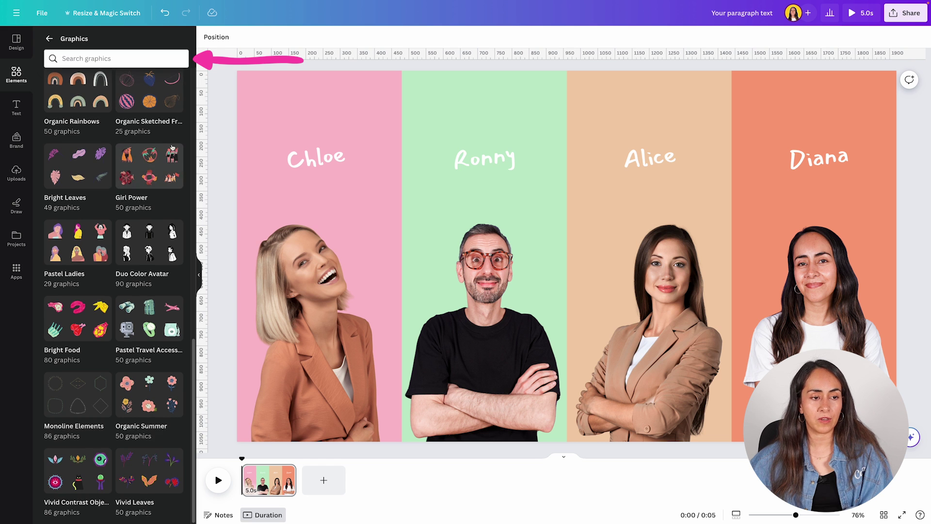
pyautogui.scroll(7, 145, 74)
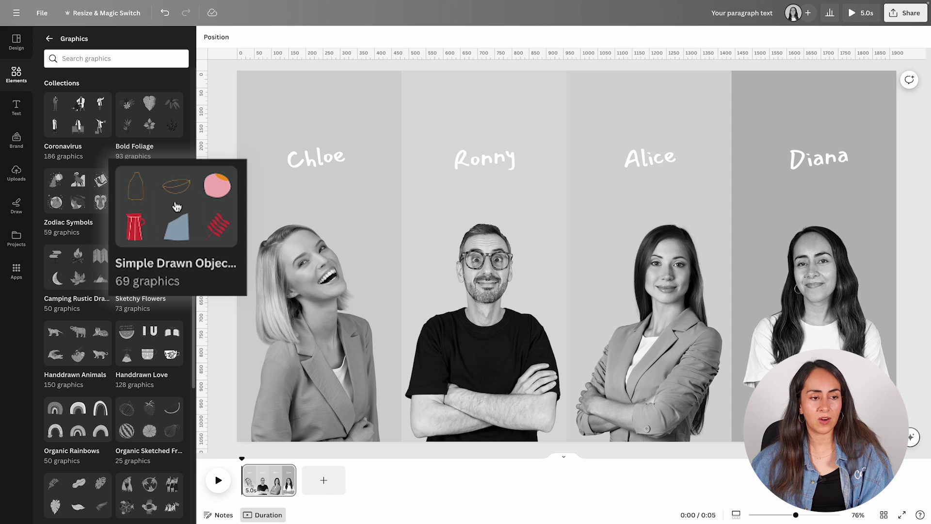
pyautogui.click(177, 207)
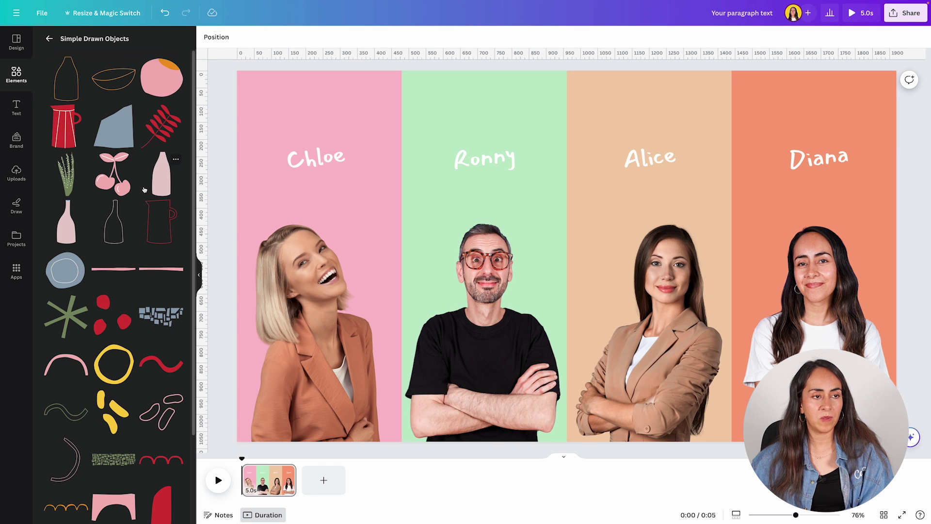
pyautogui.scroll(-4, 144, 189)
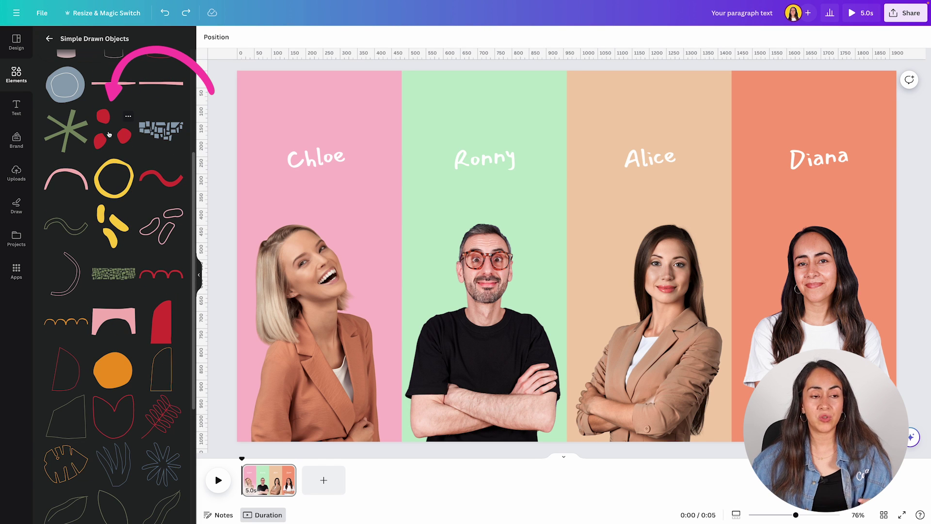
# Step: Place red dots, tilted yellow strokes, a red wavy line and a green asterisk near the four names, one shape per column
pyautogui.click(109, 134)
pyautogui.moveTo(631, 188); pyautogui.dragTo(274, 182)
pyautogui.click(113, 225)
pyautogui.moveTo(561, 261); pyautogui.dragTo(623, 187)
pyautogui.scroll(1, 111, 194)
pyautogui.click(161, 198)
pyautogui.click(534, 131)
pyautogui.moveTo(534, 183); pyautogui.dragTo(546, 181)
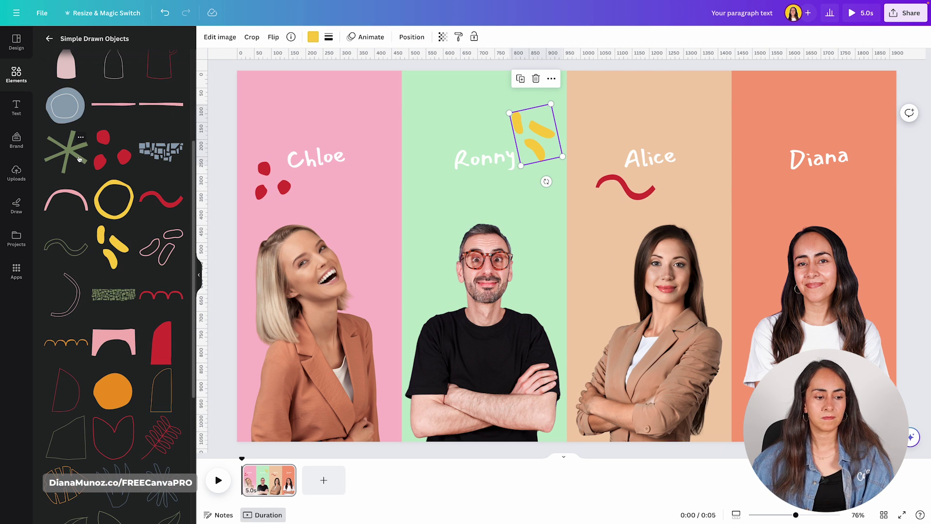
pyautogui.moveTo(65, 150); pyautogui.dragTo(859, 116)
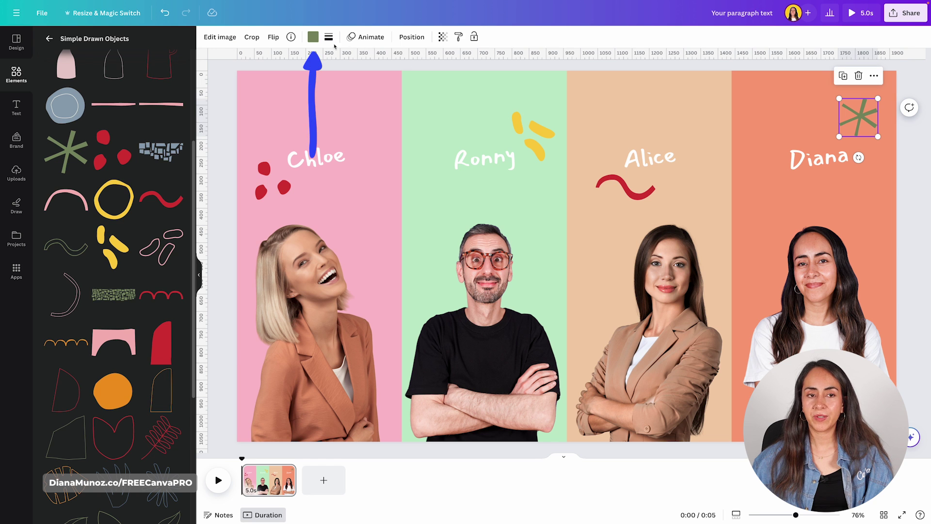
# Step: Recolour the drawn shapes white, starting with the asterisk in the fourth column and continuing with the wavy line
pyautogui.click(313, 38)
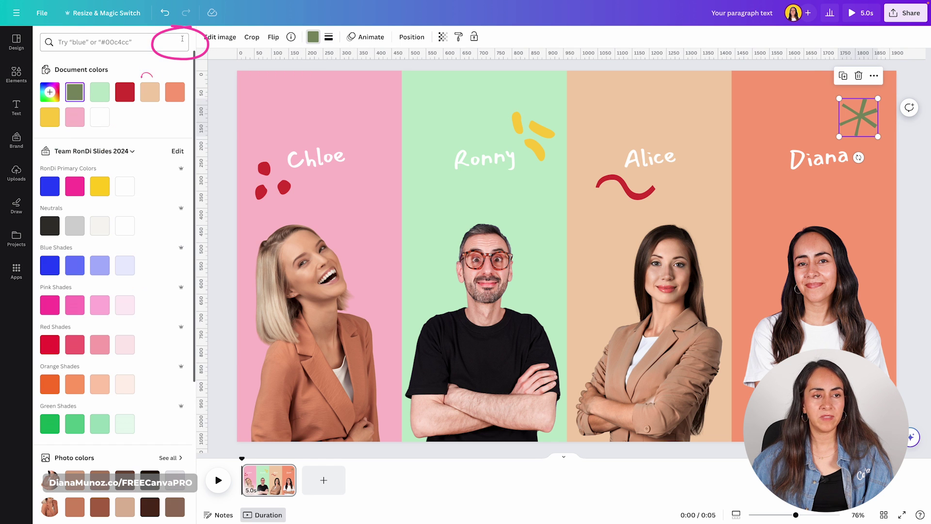
pyautogui.click(95, 124)
pyautogui.click(625, 188)
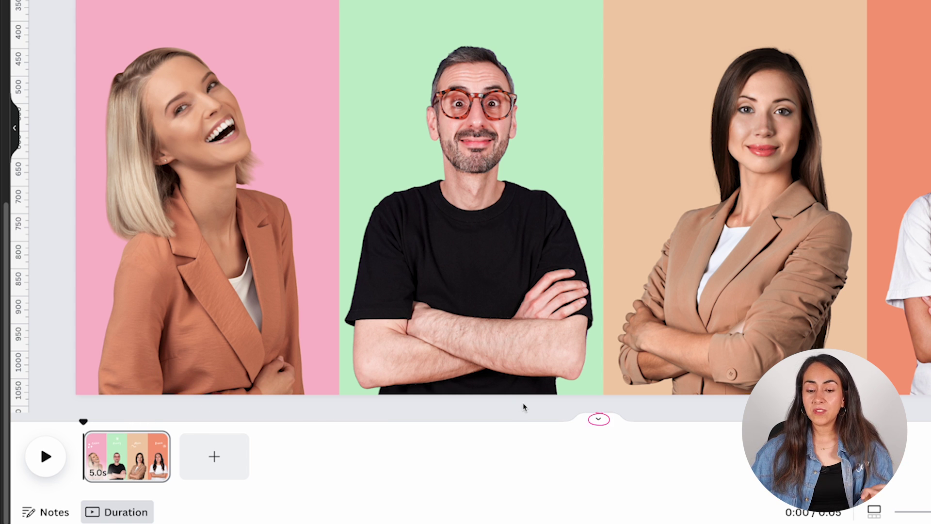
# Step: Collapse and restore the page timeline, and duplicate the four-column page
pyautogui.click(598, 418)
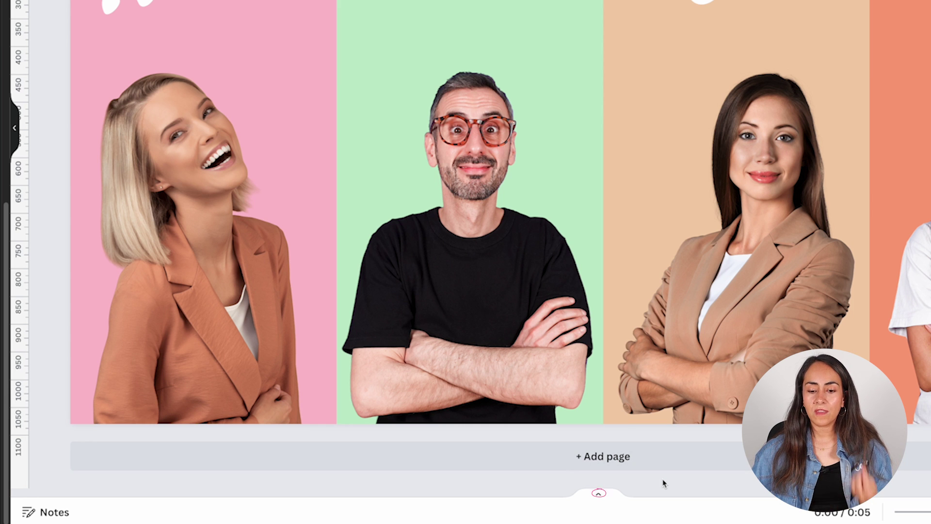
pyautogui.click(600, 495)
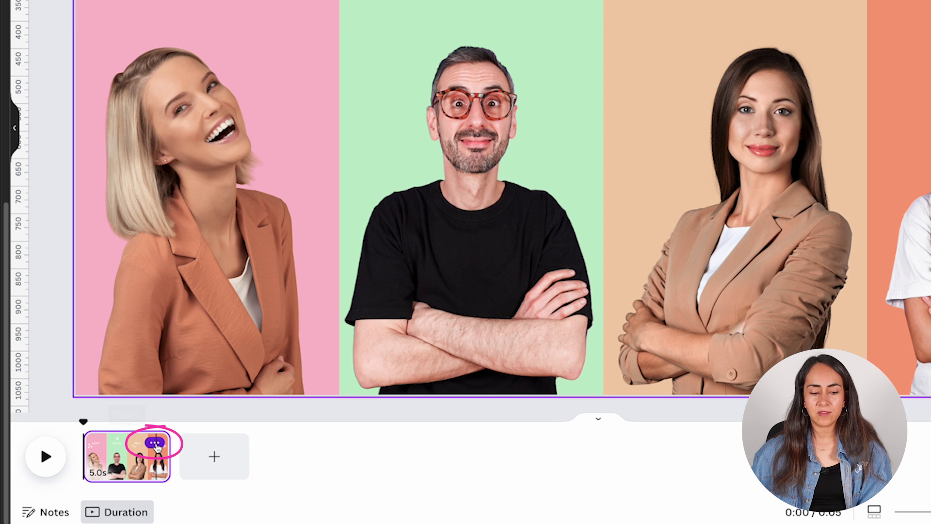
pyautogui.click(154, 442)
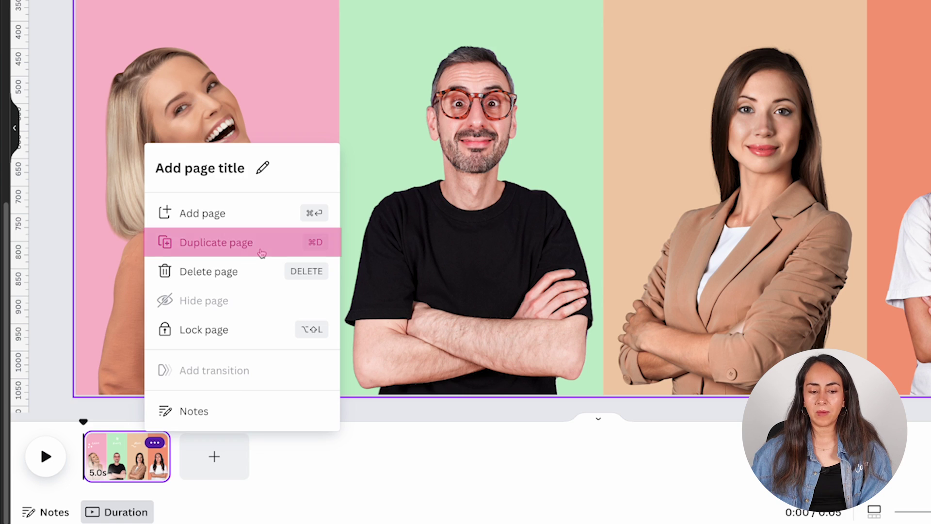
pyautogui.click(247, 244)
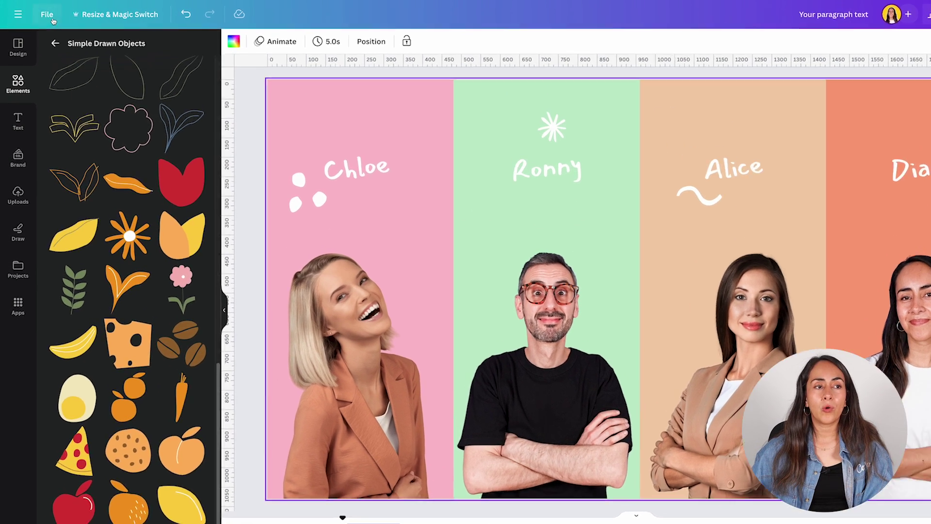
# Step: Add custom guides to the design with 5 columns and no gap or margin
pyautogui.click(41, 12)
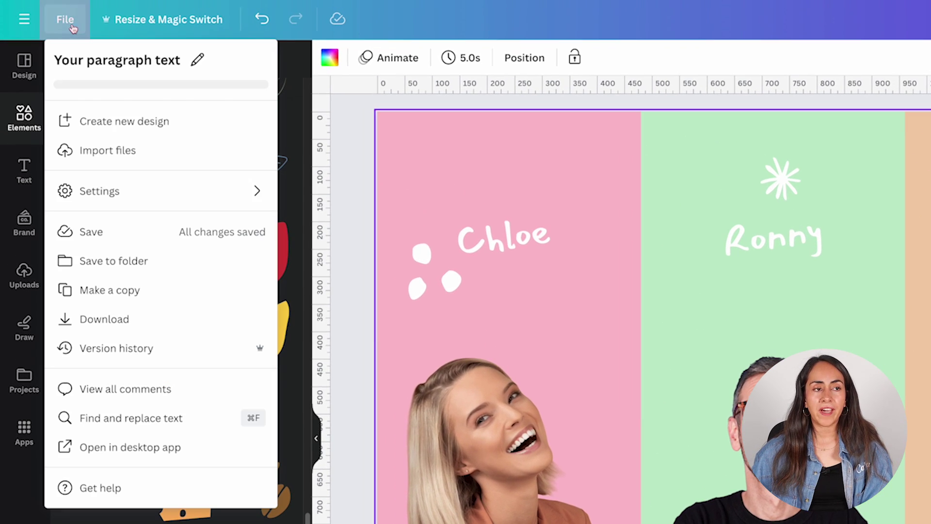
pyautogui.click(130, 118)
pyautogui.click(405, 230)
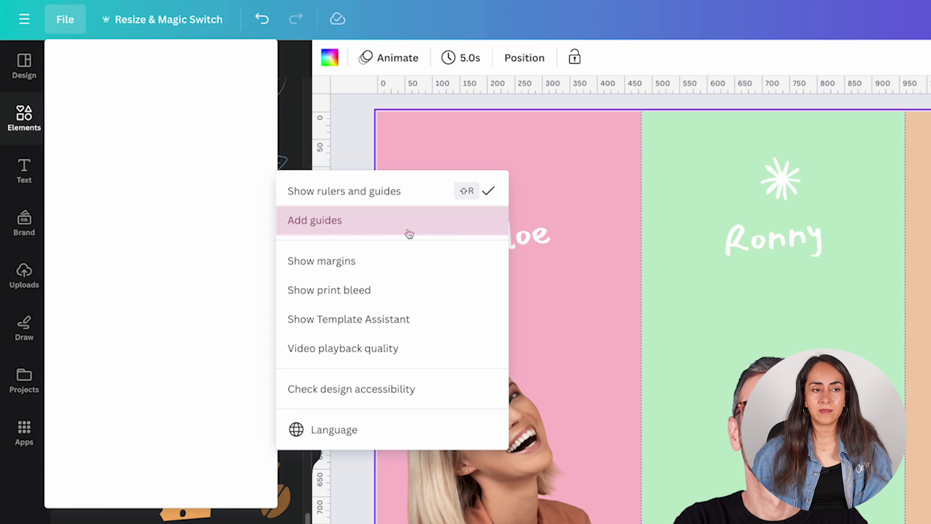
pyautogui.write('4')
pyautogui.press('BackSpace')
pyautogui.write('5')
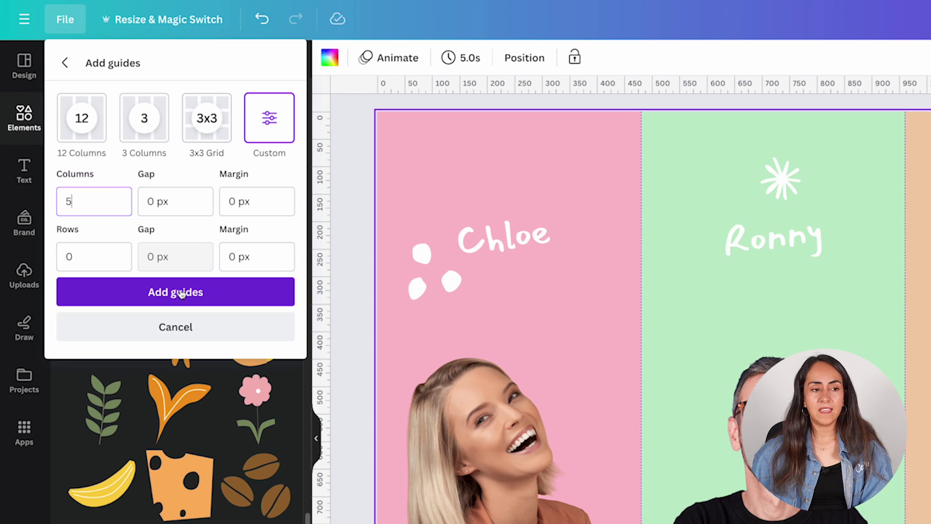
pyautogui.click(205, 300)
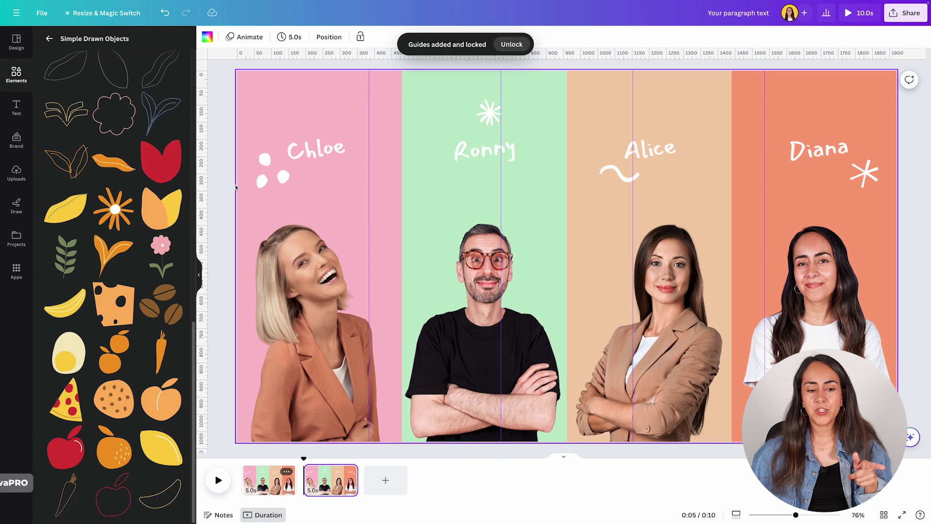
# Step: On the second page, scale down the green, beige and orange columns with their contents to fit the last three guide columns
pyautogui.click(372, 459)
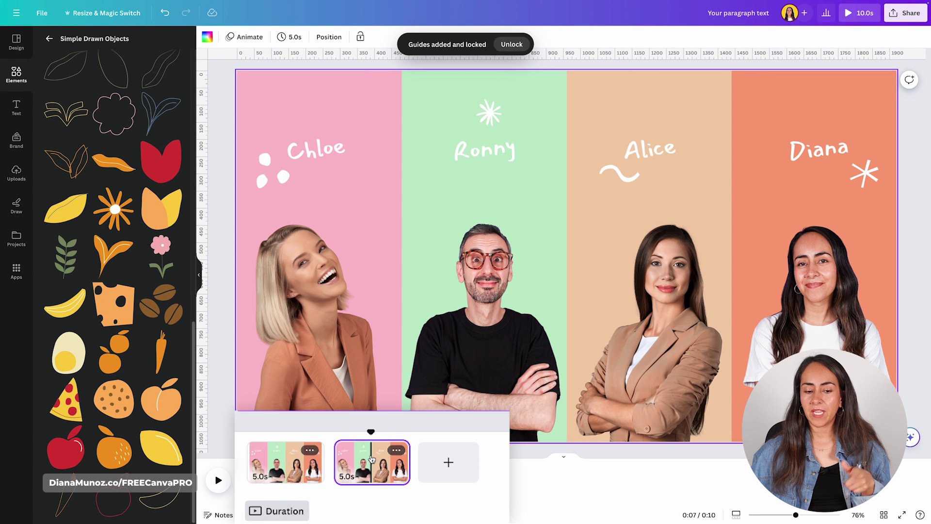
pyautogui.click(908, 69)
pyautogui.moveTo(898, 74)
pyautogui.mouseDown()
pyautogui.moveTo(536, 301)
pyautogui.moveTo(451, 367)
pyautogui.mouseUp()
pyautogui.moveTo(402, 71); pyautogui.dragTo(512, 143)
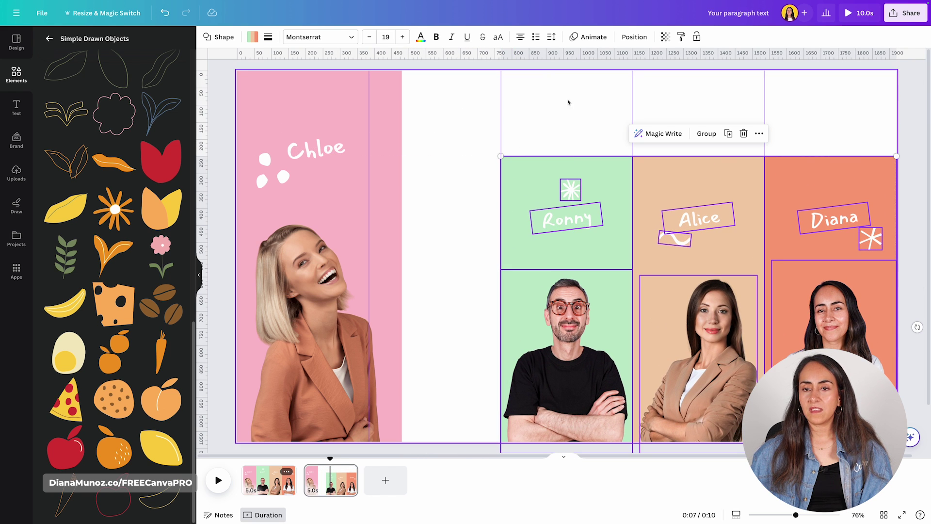
pyautogui.click(435, 132)
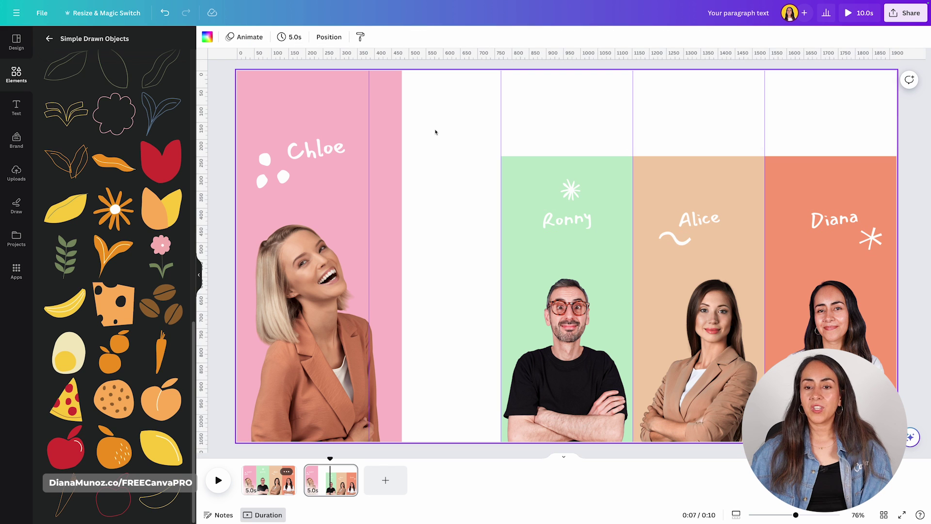
# Step: Stretch the three narrowed background rectangles up to the top edge of the page
pyautogui.moveTo(452, 136); pyautogui.dragTo(845, 162)
pyautogui.moveTo(698, 156); pyautogui.dragTo(697, 71)
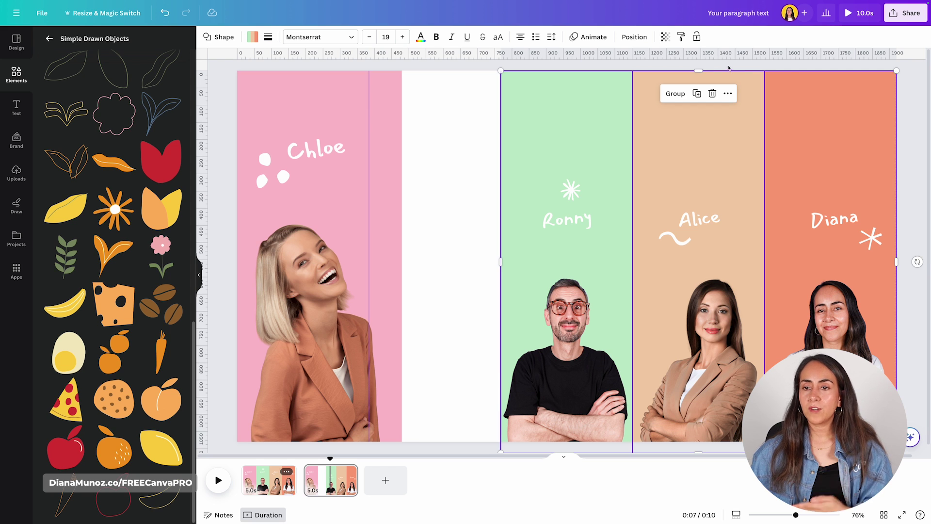
pyautogui.click(442, 104)
# Step: Enlarge the pink column with its woman, name and dots to fill the first two guide columns
pyautogui.moveTo(441, 96); pyautogui.dragTo(260, 297)
pyautogui.moveTo(402, 71); pyautogui.dragTo(511, 13)
pyautogui.scroll(-5, 462, 388)
pyautogui.moveTo(515, 371); pyautogui.dragTo(545, 438)
pyautogui.click(597, 142)
# Step: Move the first column's name down over the woman's jacket and place the white dots, rotated, in the column's upper right corner
pyautogui.click(472, 178)
pyautogui.click(491, 305)
pyautogui.moveTo(491, 305); pyautogui.dragTo(498, 279)
pyautogui.moveTo(477, 178); pyautogui.dragTo(485, 317)
pyautogui.moveTo(440, 187); pyautogui.dragTo(505, 186)
pyautogui.moveTo(504, 234); pyautogui.dragTo(563, 127)
pyautogui.click(565, 127)
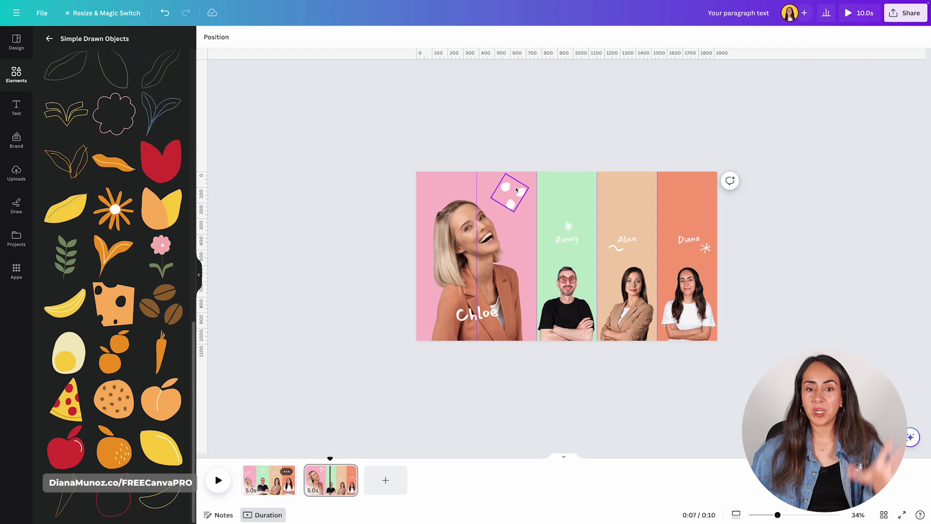
# Step: Nudge the white dots slightly left and the enlarged woman slightly upward in the pink column
pyautogui.click(517, 190)
pyautogui.moveTo(517, 190); pyautogui.dragTo(512, 188)
pyautogui.click(574, 125)
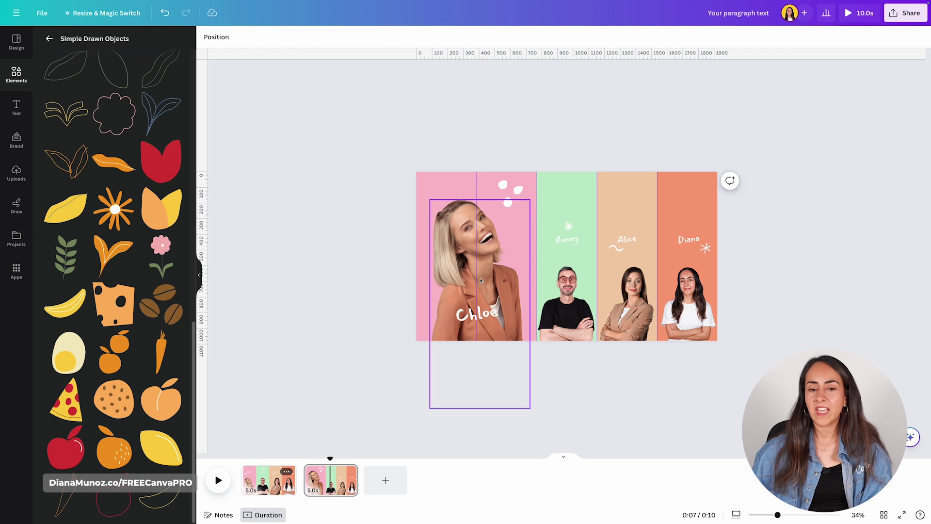
pyautogui.click(480, 242)
pyautogui.moveTo(480, 243); pyautogui.dragTo(477, 238)
pyautogui.click(521, 125)
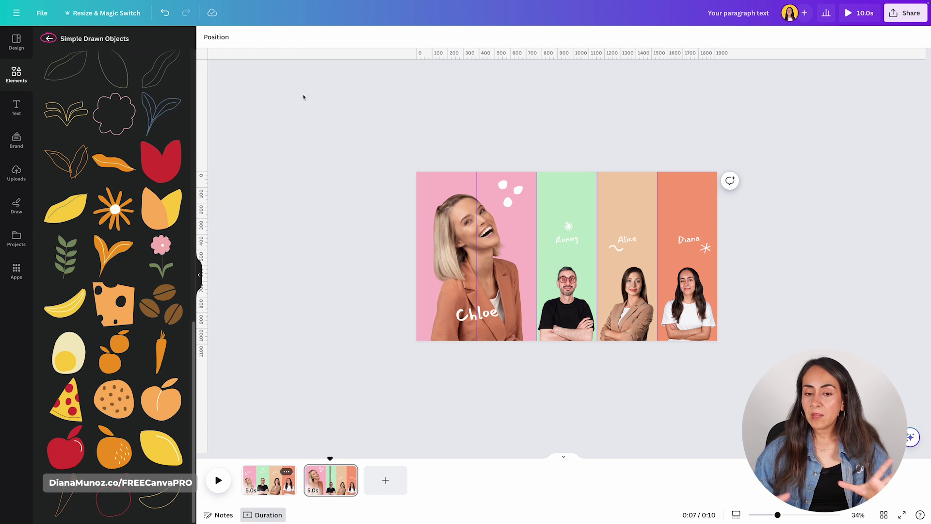
# Step: Add a square frame from the elements library and size it over the wide pink column, about 763 by 1080 px
pyautogui.click(49, 39)
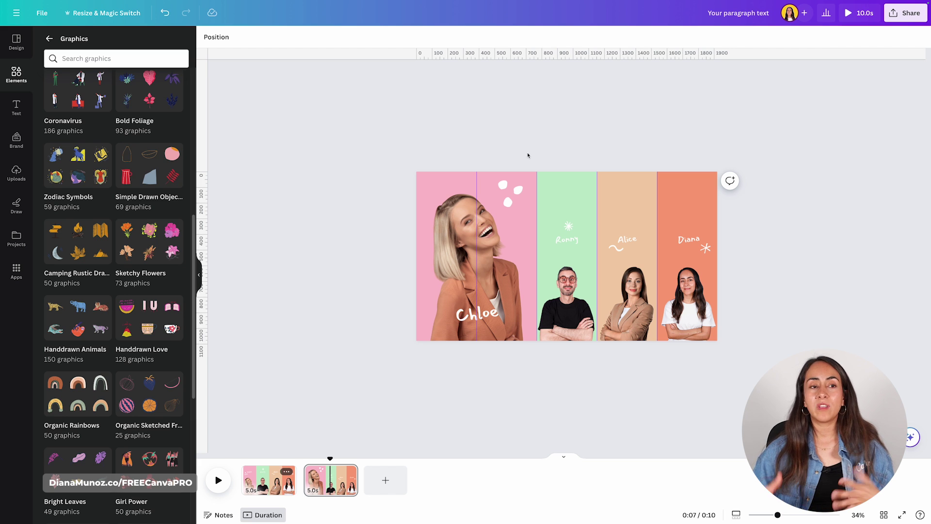
pyautogui.click(49, 38)
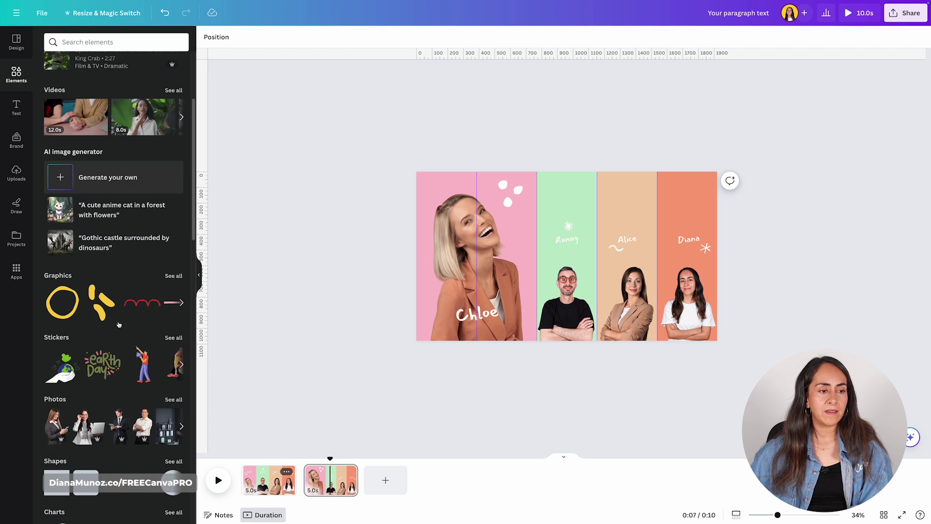
pyautogui.scroll(-6, 119, 324)
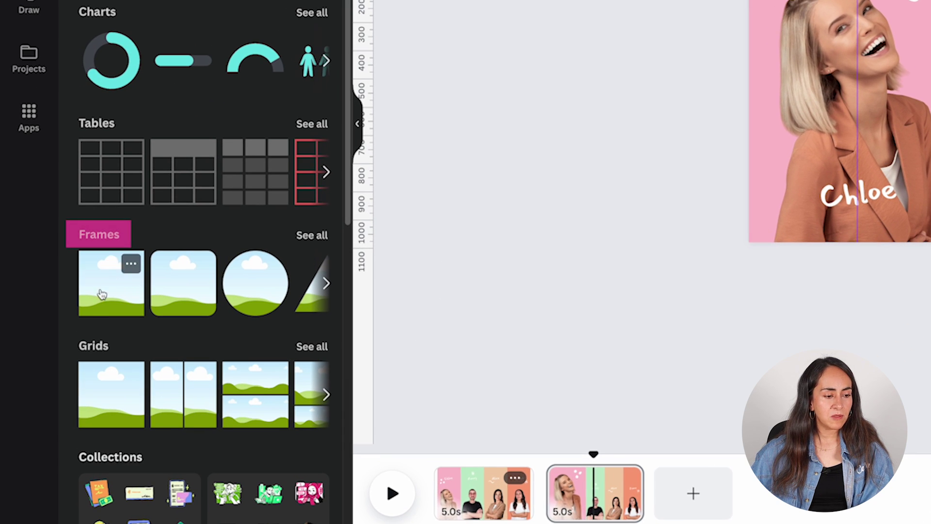
pyautogui.click(79, 318)
pyautogui.moveTo(669, 237); pyautogui.dragTo(546, 197)
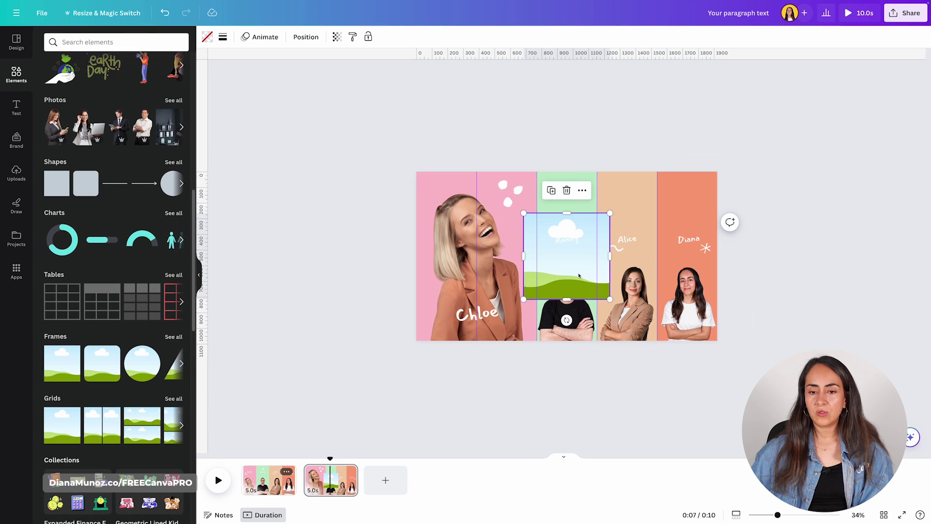
pyautogui.moveTo(470, 233); pyautogui.dragTo(536, 290)
pyautogui.moveTo(478, 290); pyautogui.dragTo(478, 341)
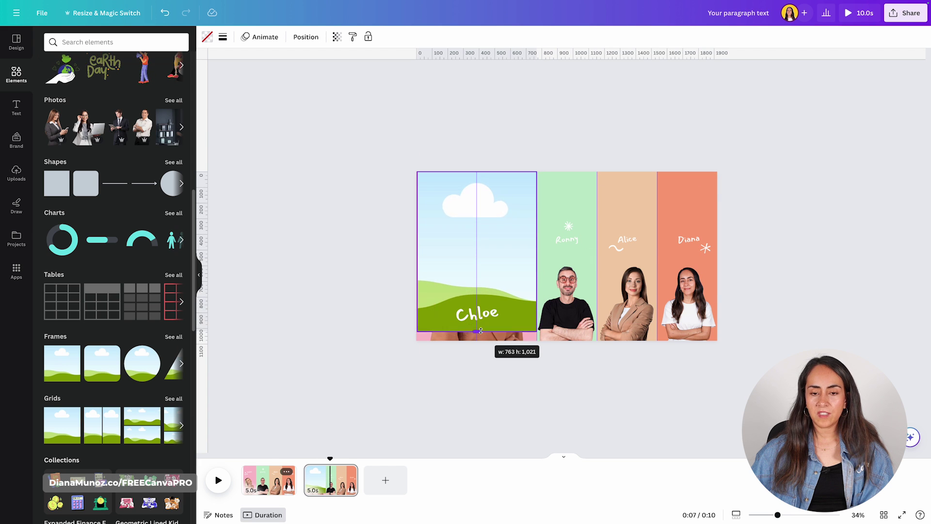
# Step: Move the frame in the layer order to just below the cut-out people and above the coloured rectangles
pyautogui.click(306, 37)
pyautogui.click(152, 37)
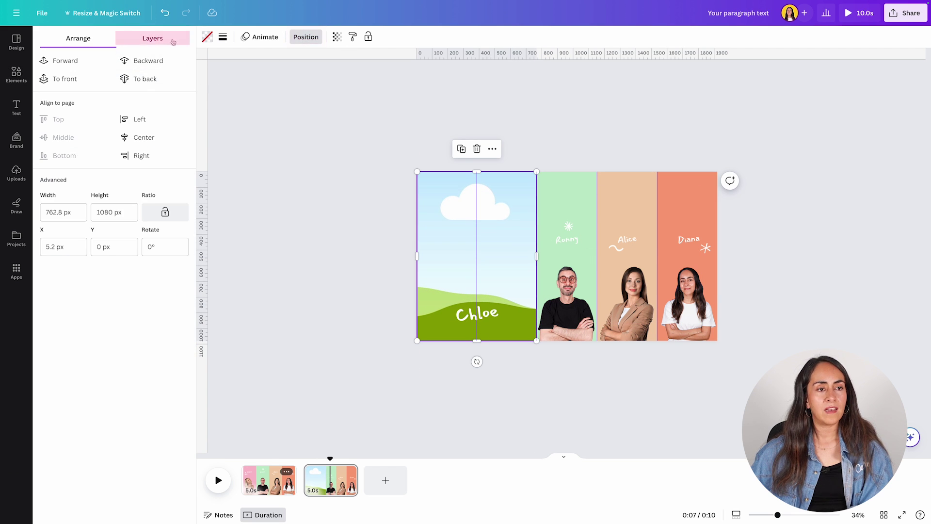
pyautogui.moveTo(54, 211); pyautogui.dragTo(104, 413)
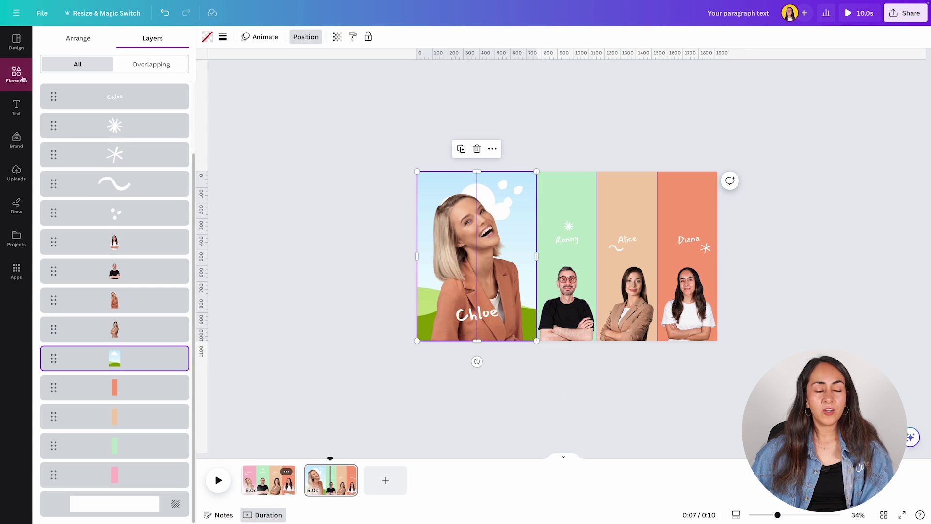
# Step: Search the elements library for "texture" and restrict the results to photos
pyautogui.click(16, 75)
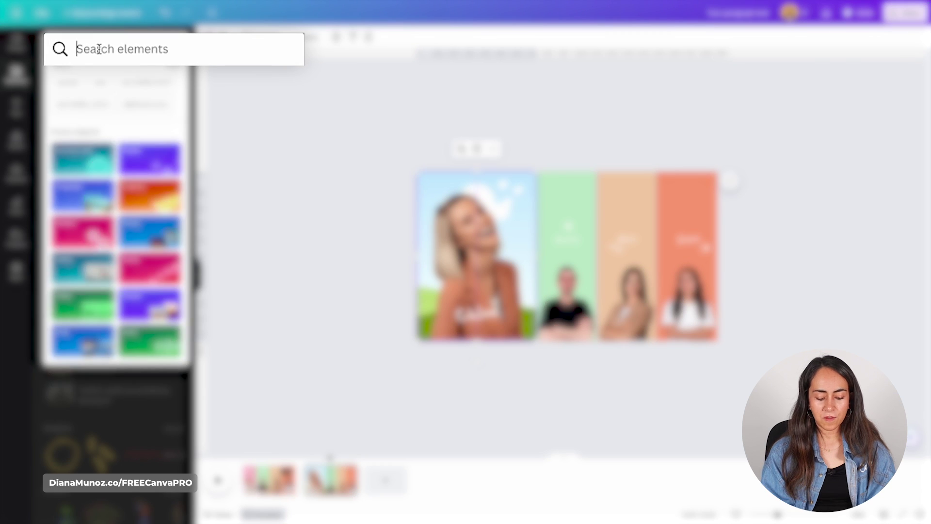
pyautogui.write('texture')
pyautogui.press('Return')
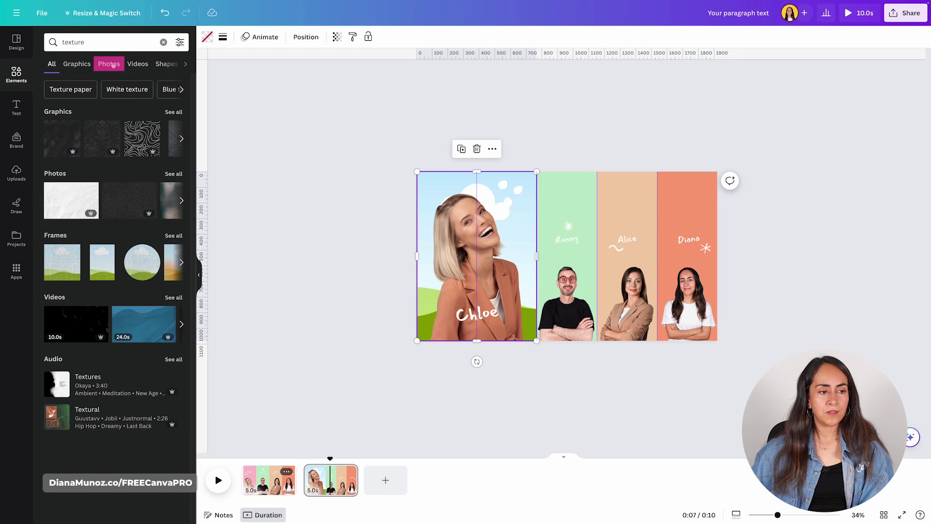
pyautogui.click(113, 65)
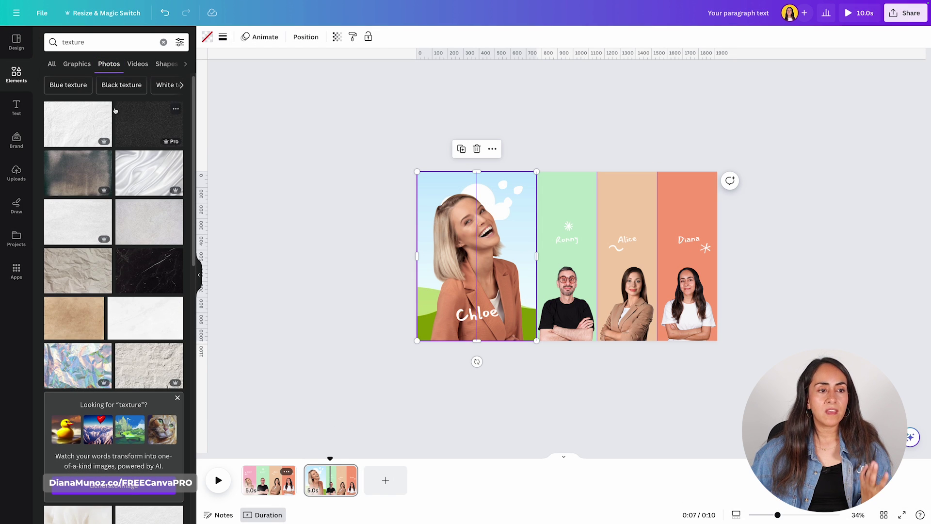
# Step: Try a dark texture photo as the fill of the frame behind the woman, and undo it
pyautogui.moveTo(147, 119); pyautogui.dragTo(432, 182)
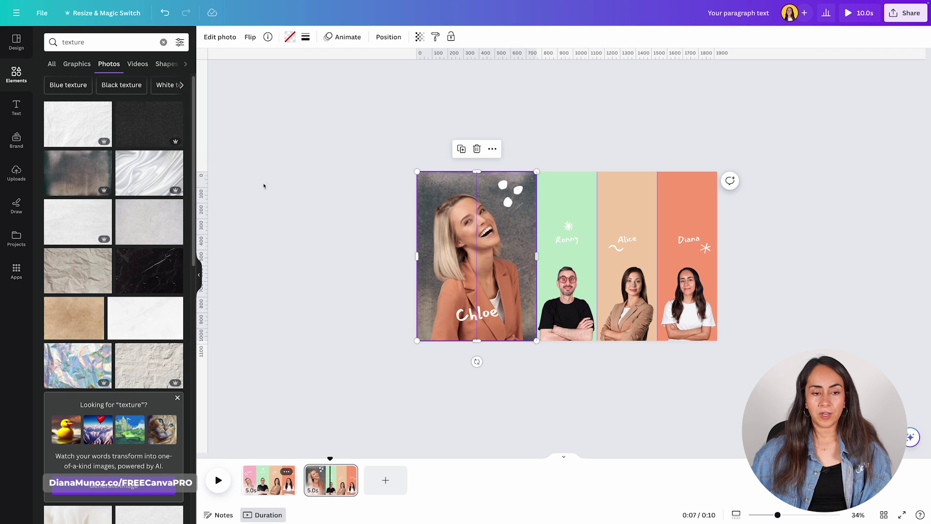
pyautogui.hotkey('ctrl', 'z')
# Step: Fill the frame behind the woman with the orange sunburst texture photo
pyautogui.scroll(-10, 114, 243)
pyautogui.scroll(-5, 96, 277)
pyautogui.moveTo(92, 290); pyautogui.dragTo(399, 195)
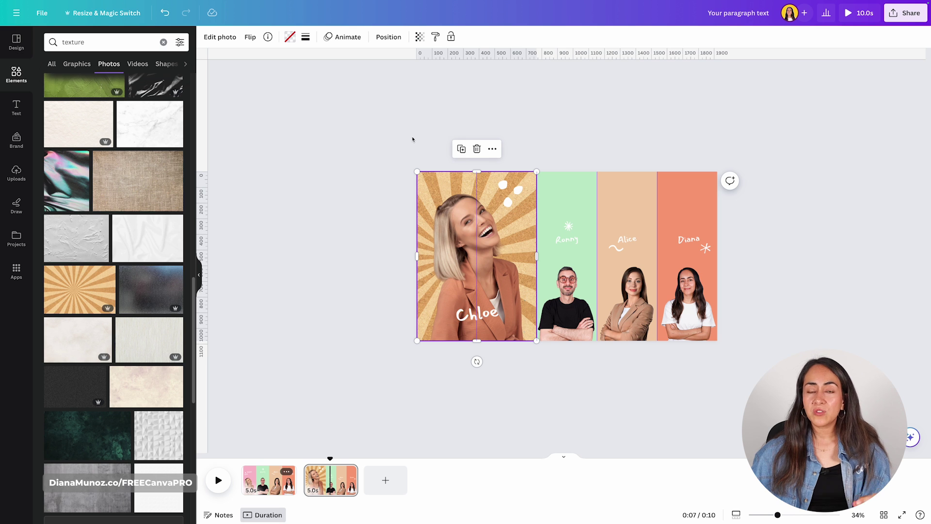
# Step: Set the sunburst photo's transparency to 35 so the pink column shows through
pyautogui.click(420, 37)
pyautogui.moveTo(420, 73); pyautogui.dragTo(398, 75)
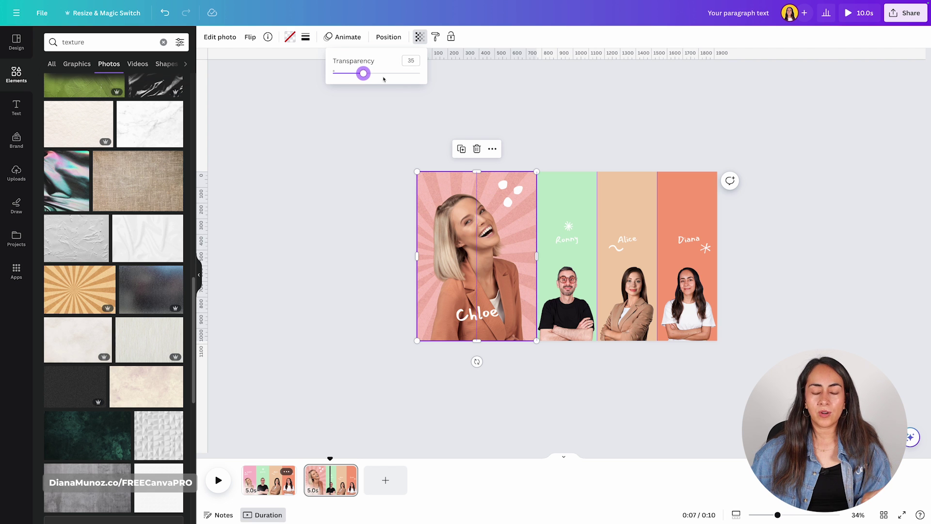
pyautogui.press('Escape')
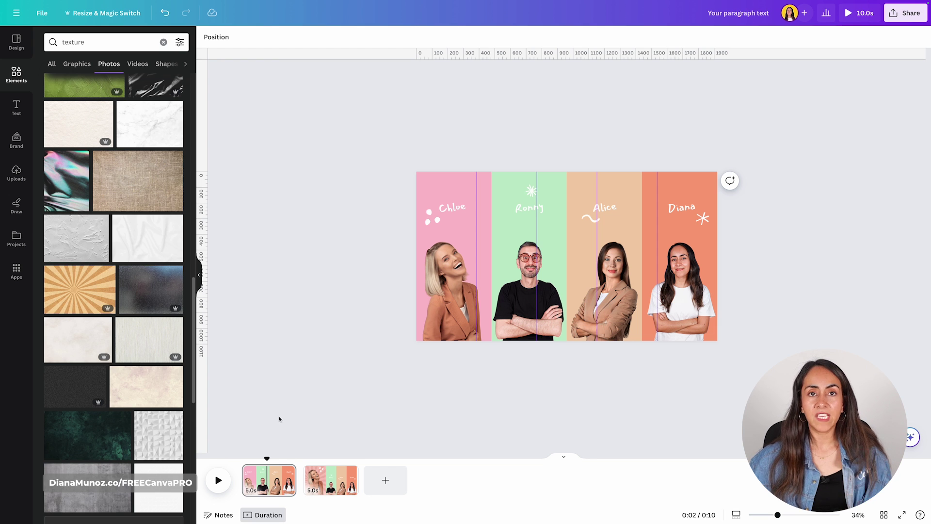
# Step: Duplicate the first page and move the copy to the end of the timeline as the third page
pyautogui.click(280, 477)
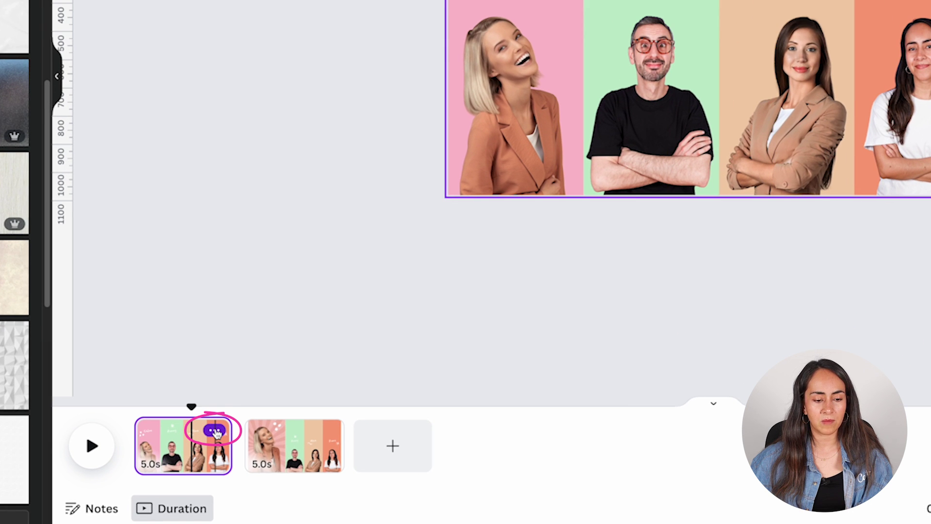
pyautogui.click(215, 431)
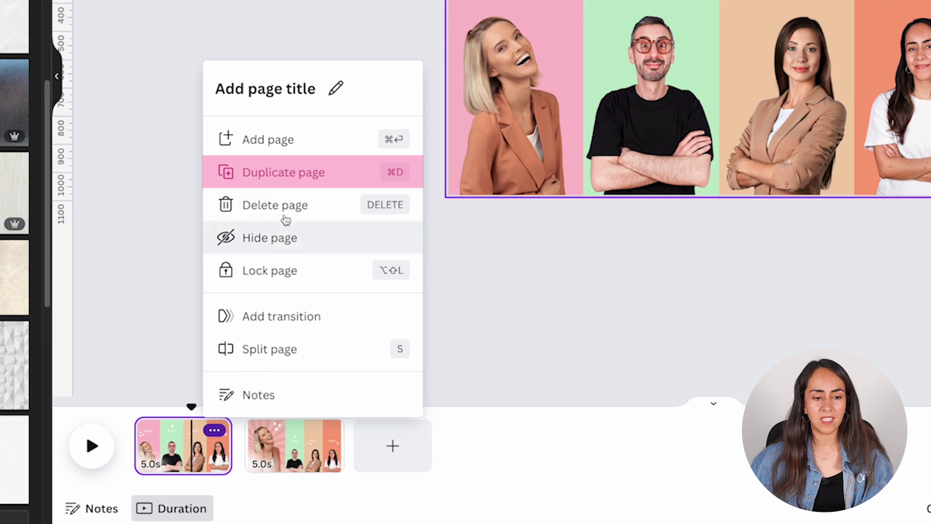
pyautogui.click(295, 176)
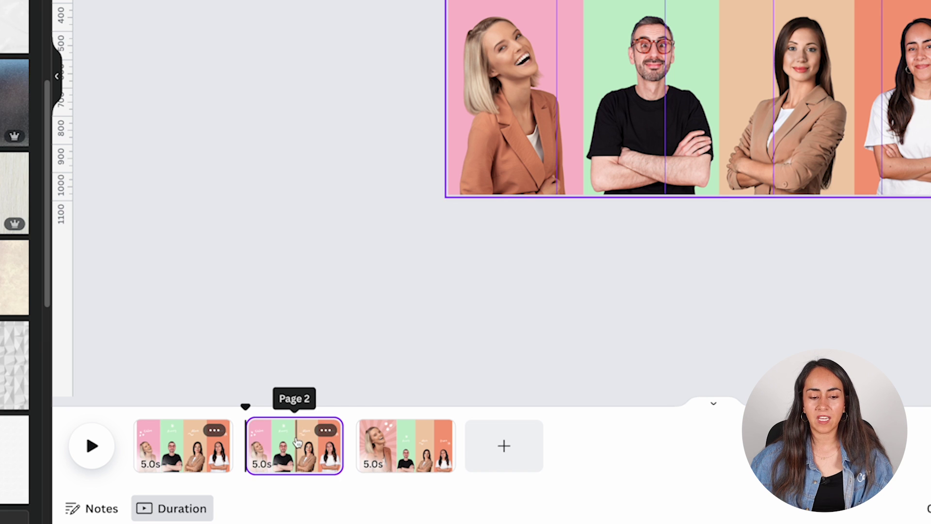
pyautogui.moveTo(291, 441); pyautogui.dragTo(450, 441)
pyautogui.moveTo(930, 262); pyautogui.dragTo(733, 0)
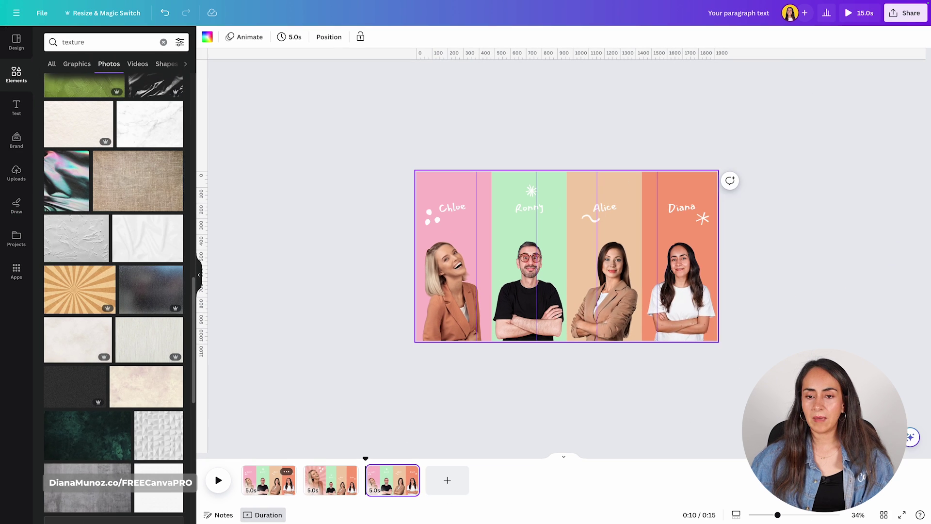
# Step: Shrink the tan and orange columns together, then the pink column, with their people, names and doodles, to the vertical guides
pyautogui.moveTo(575, 120); pyautogui.dragTo(580, 125)
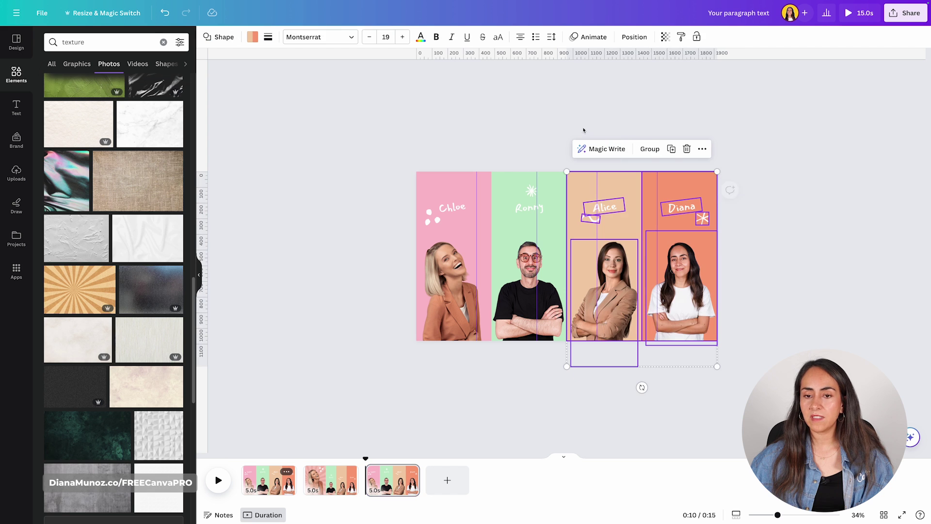
pyautogui.moveTo(567, 171); pyautogui.dragTo(597, 211)
pyautogui.moveTo(488, 132); pyautogui.dragTo(418, 286)
pyautogui.moveTo(489, 172); pyautogui.dragTo(477, 212)
# Step: Stretch the shrunken pink, tan and orange background rectangles upward to the full page height
pyautogui.click(431, 153)
pyautogui.click(453, 225)
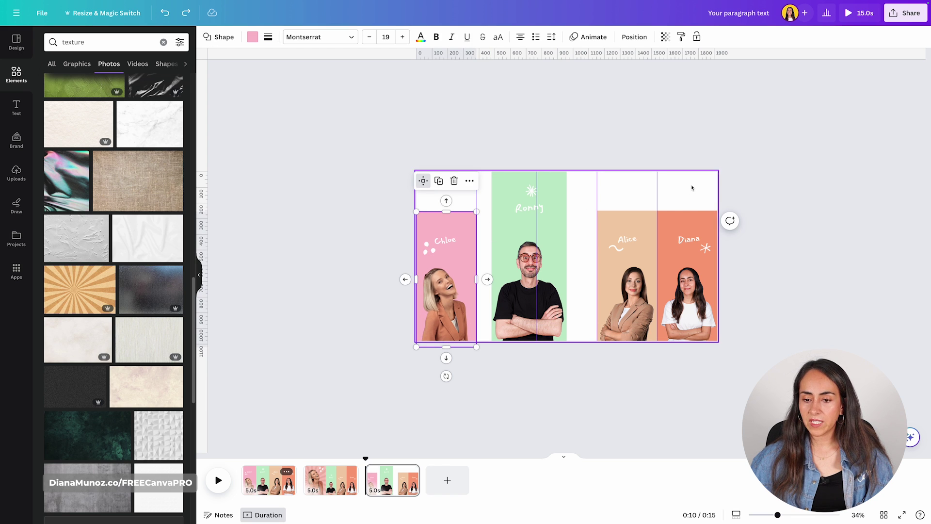
pyautogui.moveTo(630, 195); pyautogui.dragTo(703, 219)
pyautogui.moveTo(644, 210); pyautogui.dragTo(644, 167)
pyautogui.click(601, 138)
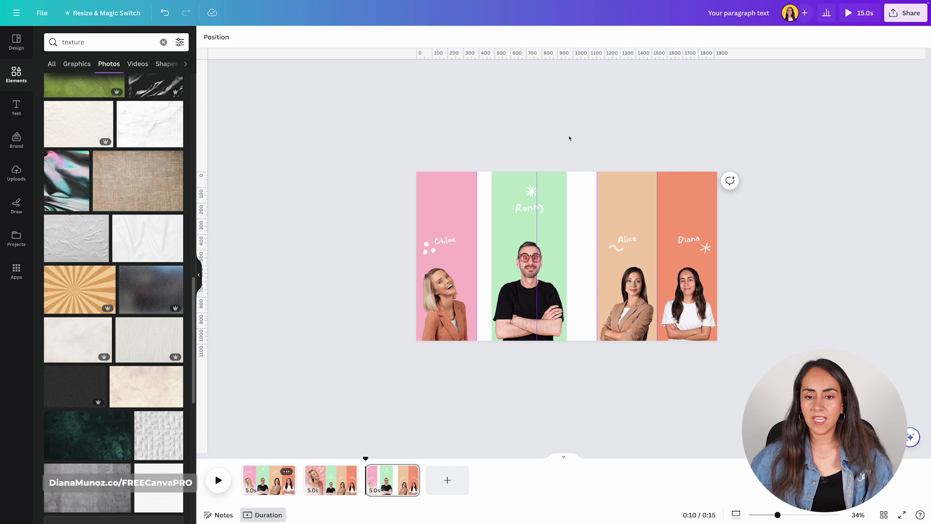
# Step: Move the man's green column against the pink one, enlarge it to fill the gap before the tan column, and lower it slightly
pyautogui.moveTo(582, 130); pyautogui.dragTo(489, 332)
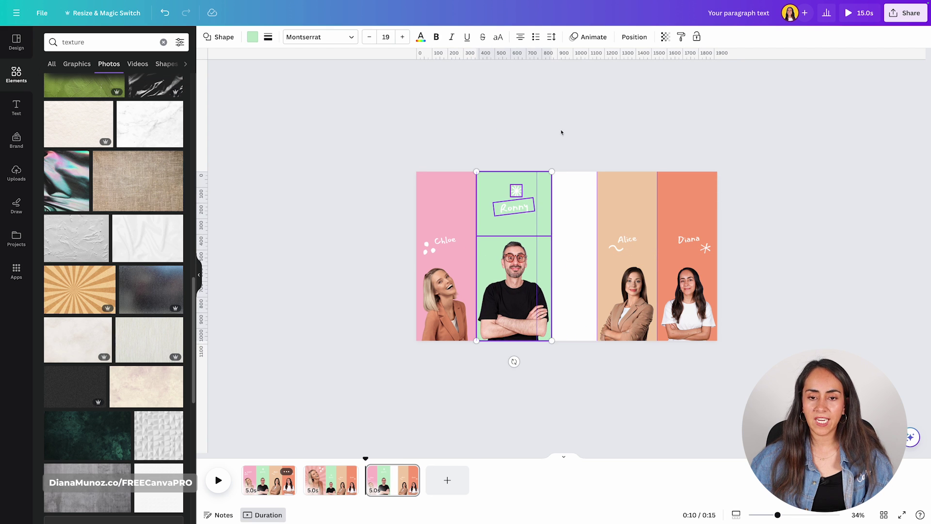
pyautogui.moveTo(551, 171); pyautogui.dragTo(631, 90)
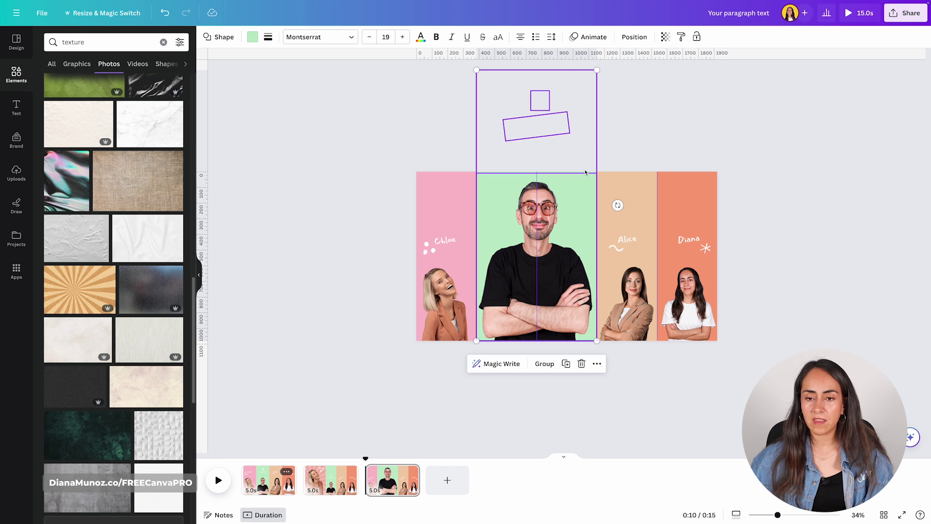
pyautogui.moveTo(572, 190); pyautogui.dragTo(570, 207)
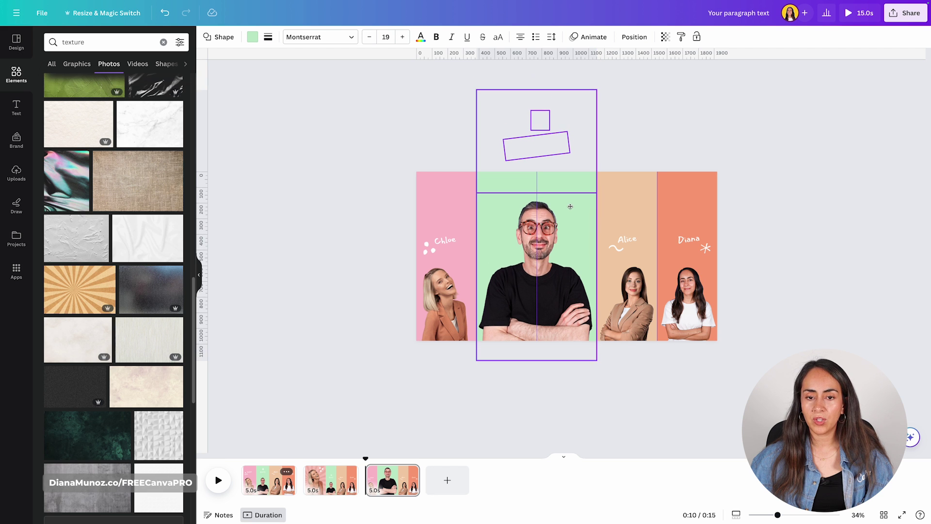
# Step: Place the man's name across his black shirt and the white starburst doodle in the green column's upper-right corner
pyautogui.click(567, 278)
pyautogui.click(551, 114)
pyautogui.moveTo(551, 113); pyautogui.dragTo(577, 198)
pyautogui.click(551, 262)
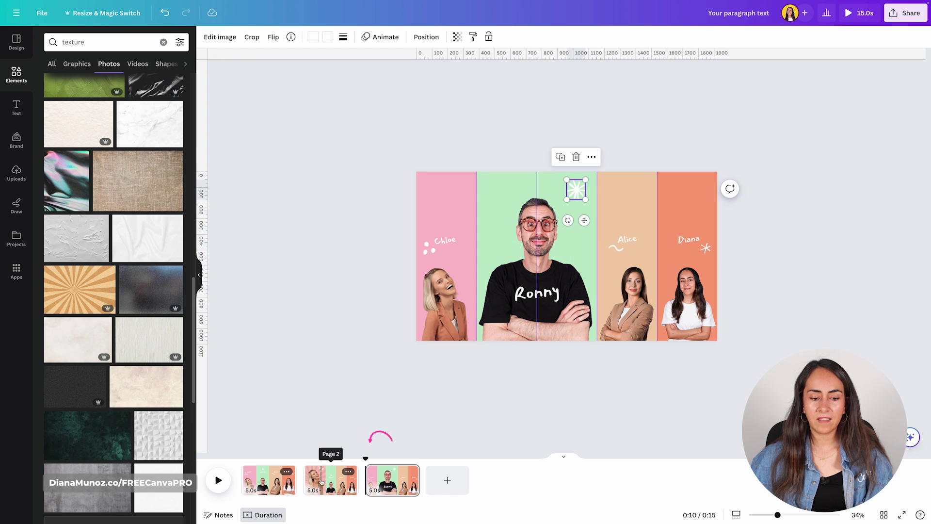
# Step: Copy the sunburst texture from the second page and paste it over the enlarged green column on the third page
pyautogui.click(329, 467)
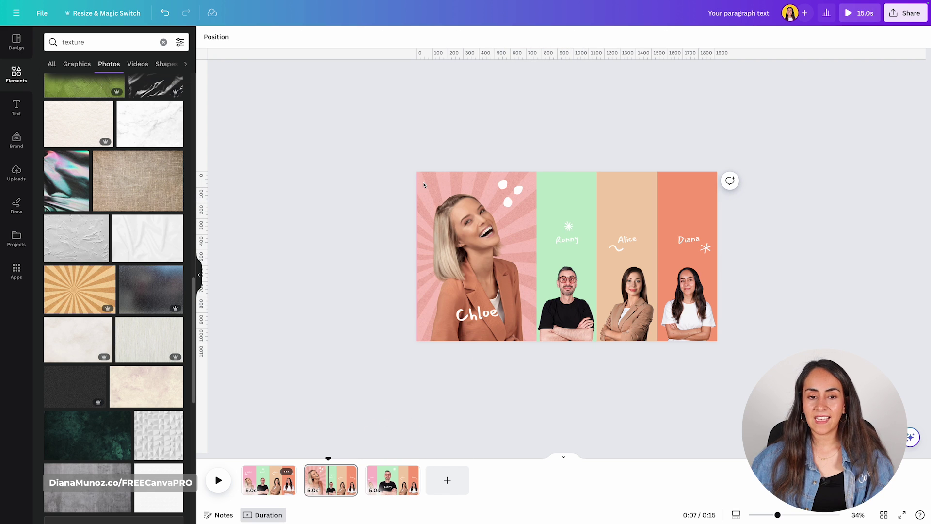
pyautogui.click(431, 185)
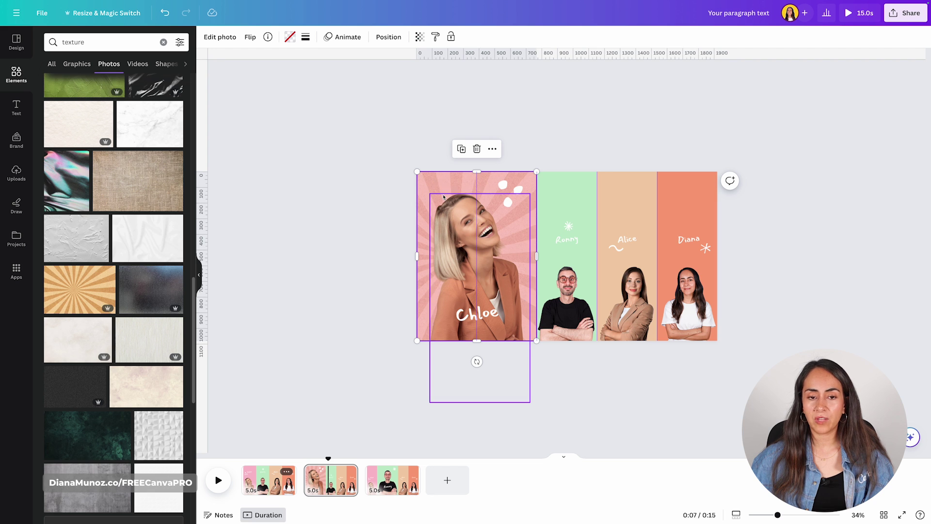
pyautogui.hotkey('ctrl', 'c')
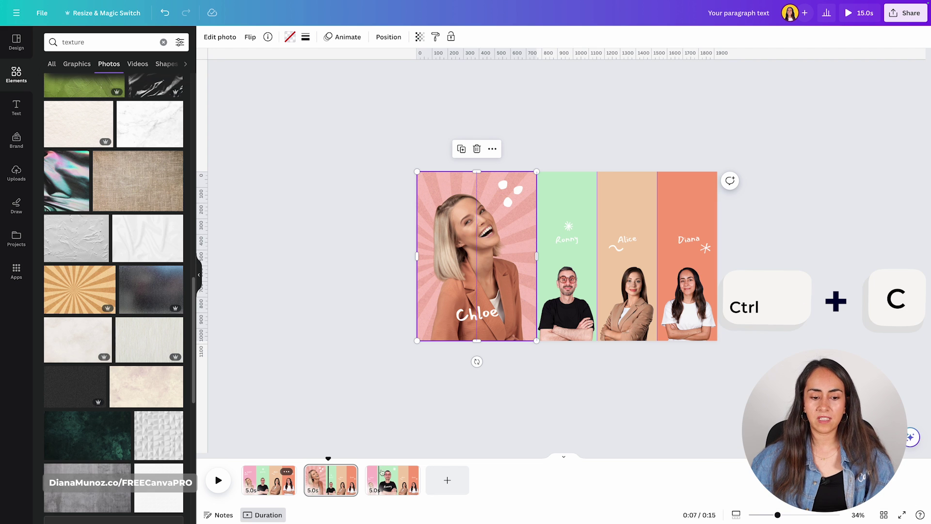
pyautogui.click(398, 479)
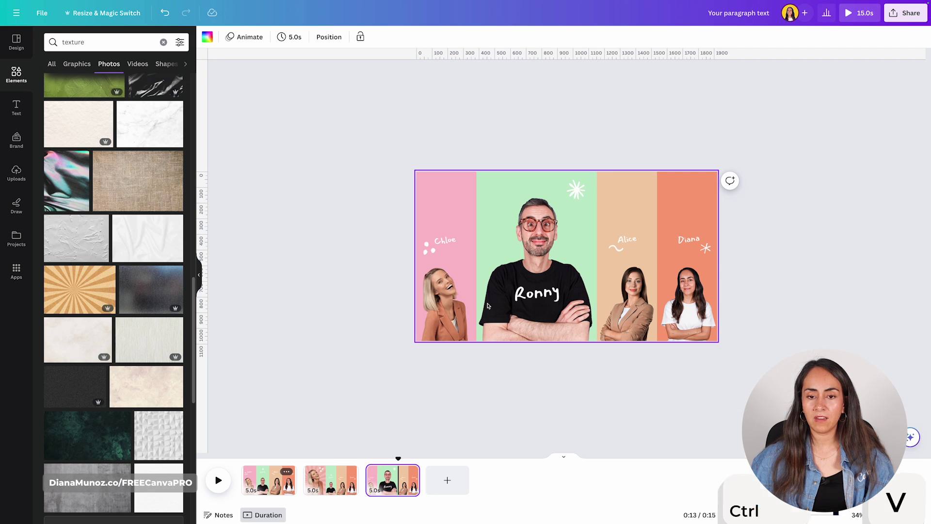
pyautogui.hotkey('ctrl', 'v')
pyautogui.moveTo(487, 298); pyautogui.dragTo(556, 222)
# Step: Reorder the sunburst layer so it sits directly behind the cut-out man in the green column
pyautogui.click(388, 37)
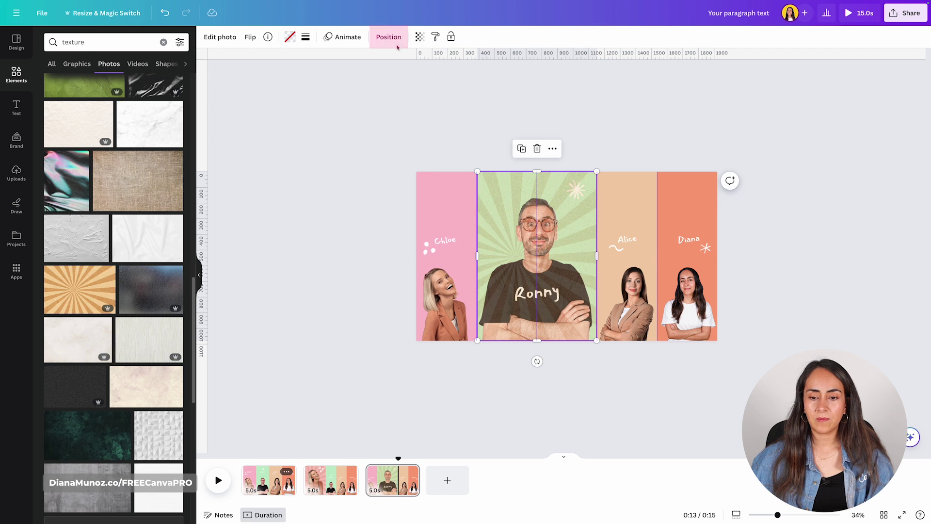
pyautogui.moveTo(76, 90); pyautogui.dragTo(77, 386)
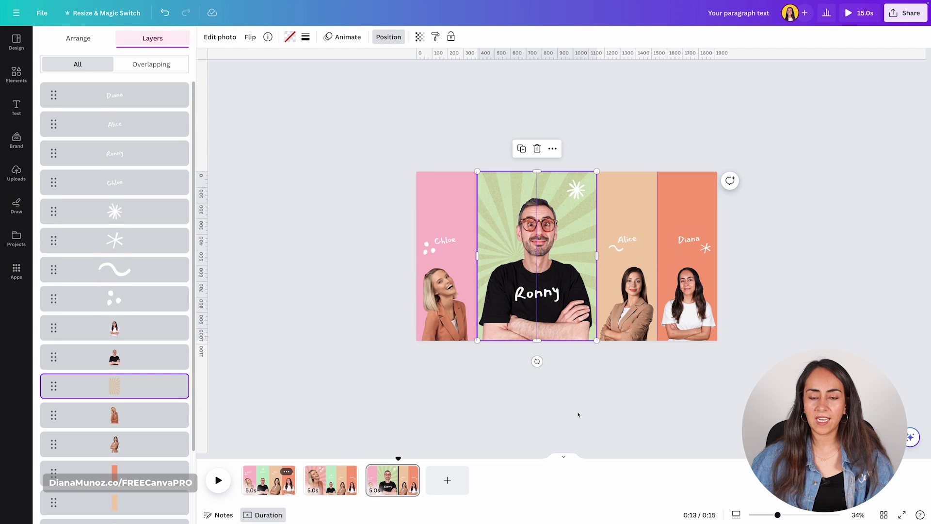
pyautogui.click(641, 389)
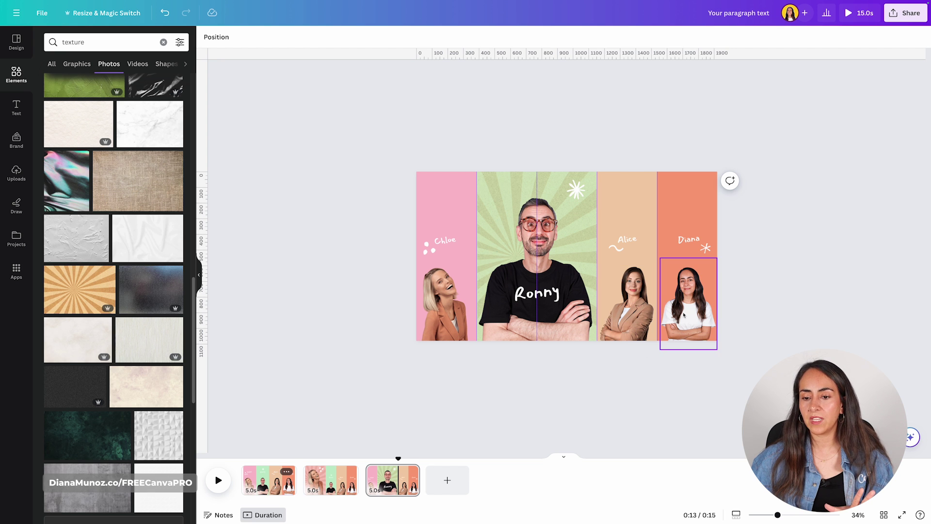
# Step: Duplicate the first page with the four equal columns again
pyautogui.click(287, 471)
pyautogui.click(322, 344)
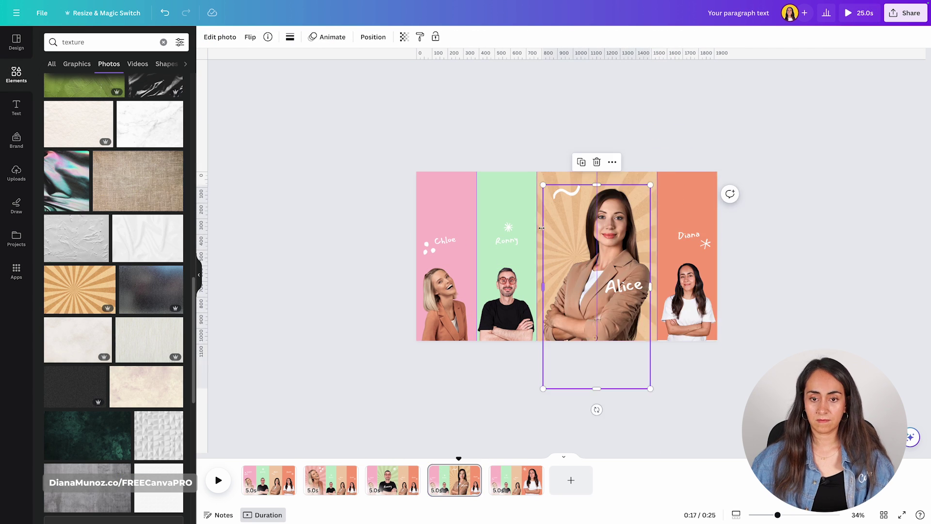
# Step: Review the five pages in turn, examining each enlarged person with the sunburst background, name and doodle
pyautogui.click(366, 483)
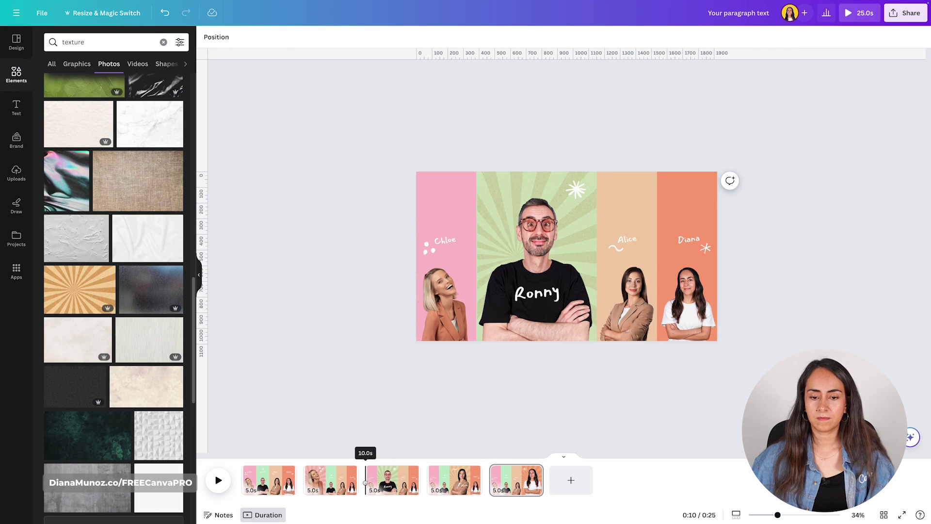
pyautogui.click(525, 480)
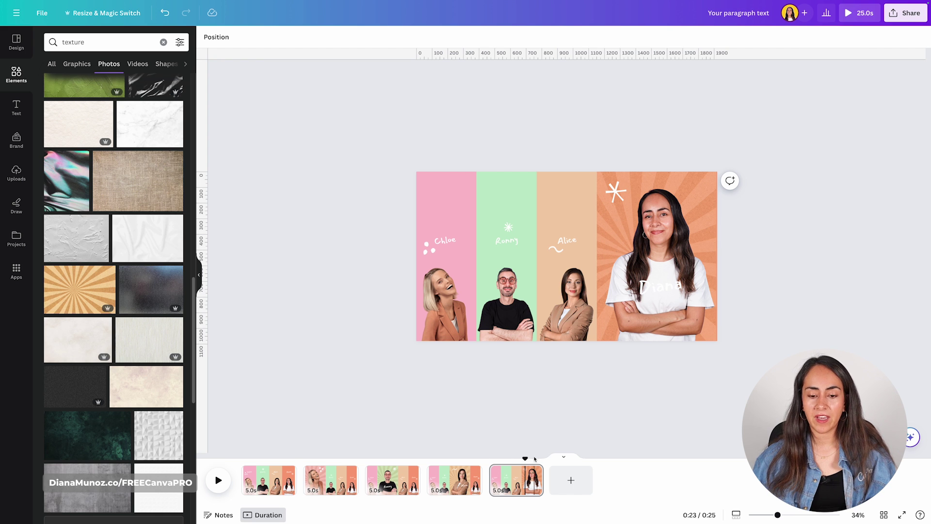
pyautogui.click(254, 459)
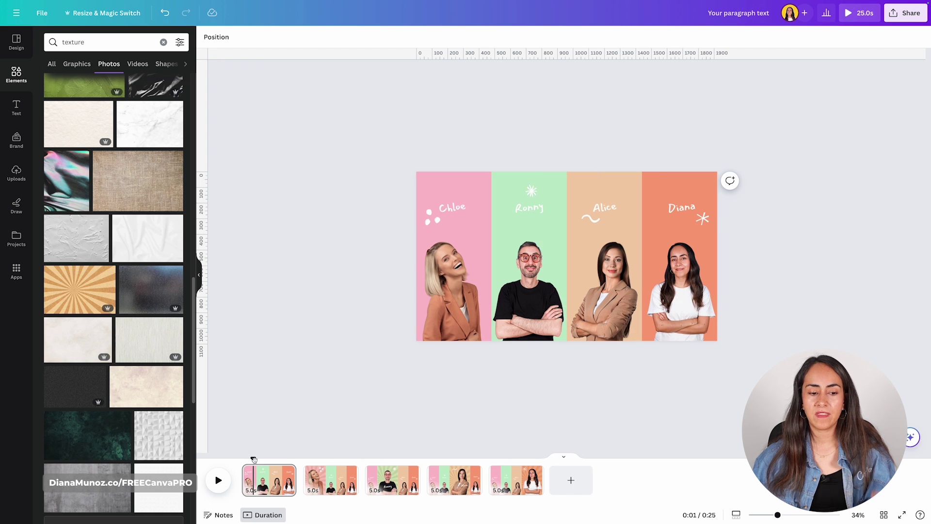
pyautogui.moveTo(253, 459); pyautogui.dragTo(321, 465)
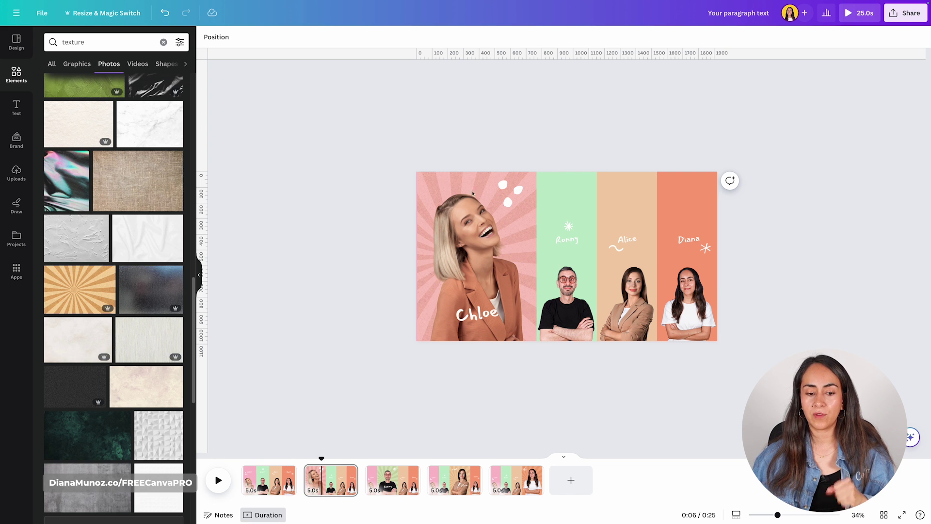
pyautogui.moveTo(321, 460); pyautogui.dragTo(387, 463)
pyautogui.click(506, 185)
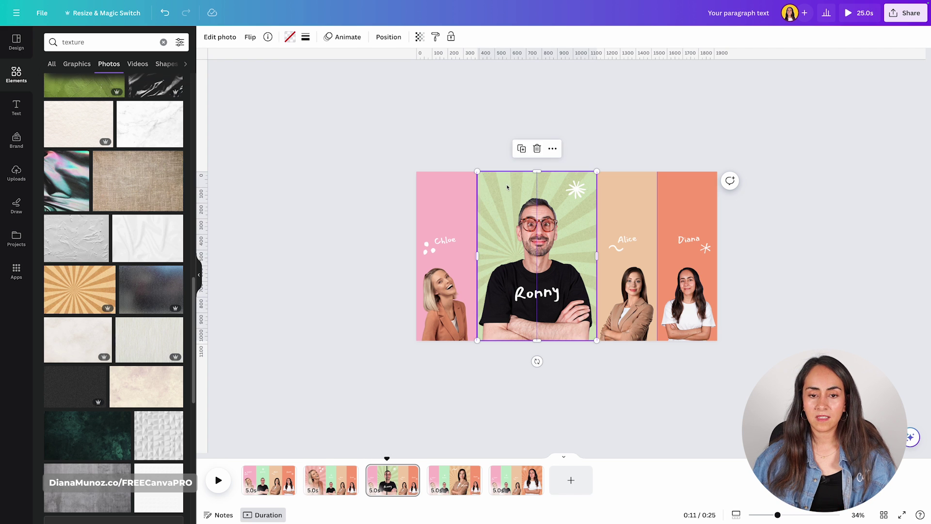
pyautogui.moveTo(506, 186); pyautogui.dragTo(512, 187)
pyautogui.click(636, 124)
pyautogui.moveTo(386, 458); pyautogui.dragTo(459, 455)
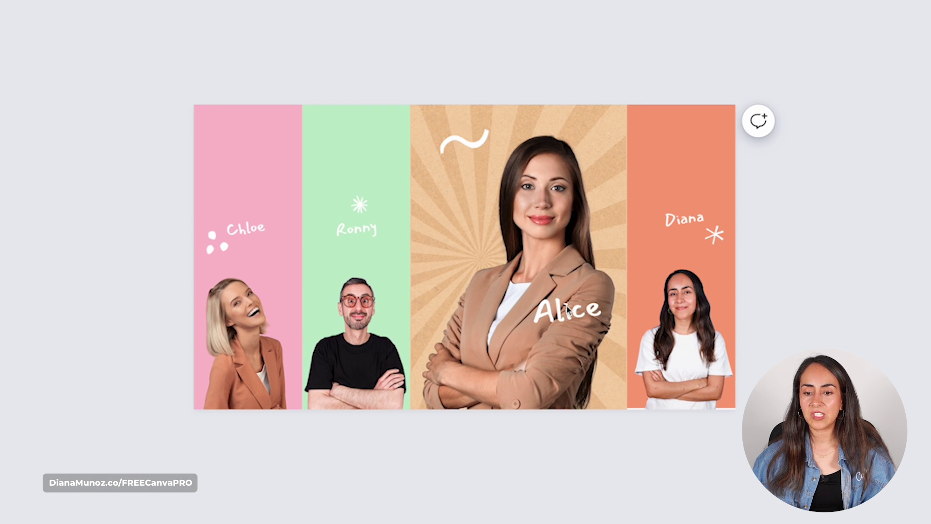
pyautogui.click(569, 309)
pyautogui.moveTo(588, 363)
pyautogui.mouseDown()
pyautogui.moveTo(525, 374)
pyautogui.moveTo(583, 370)
pyautogui.mouseUp()
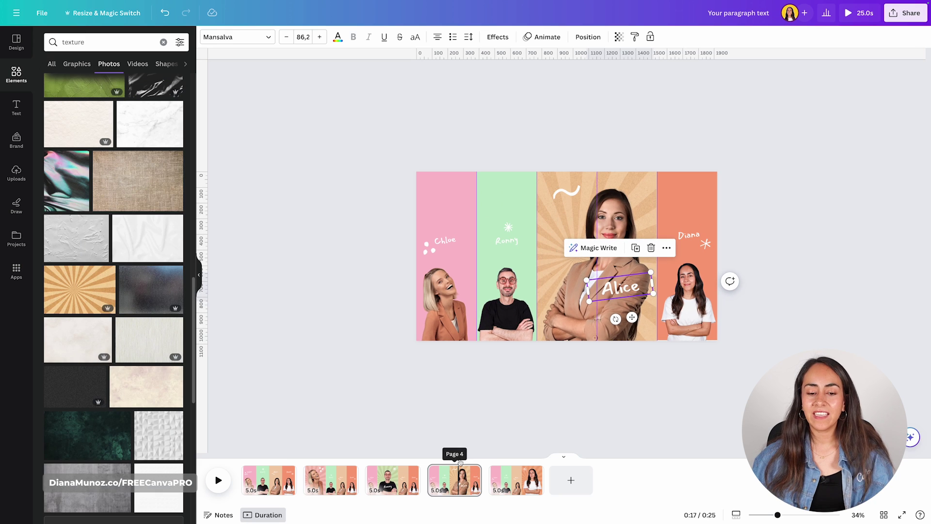
# Step: Recolour the name on the white T-shirt on the fifth page with the orange from the document colours
pyautogui.click(463, 460)
pyautogui.moveTo(464, 460); pyautogui.dragTo(514, 459)
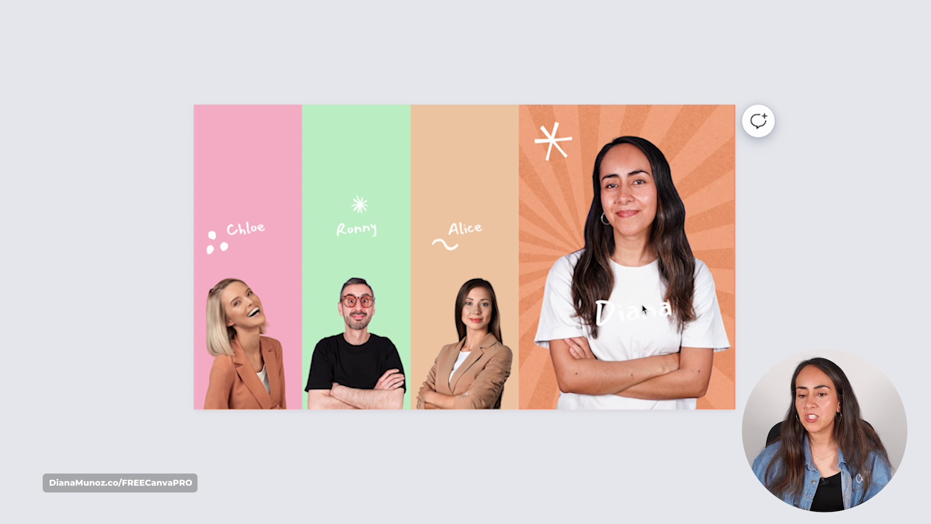
pyautogui.click(646, 318)
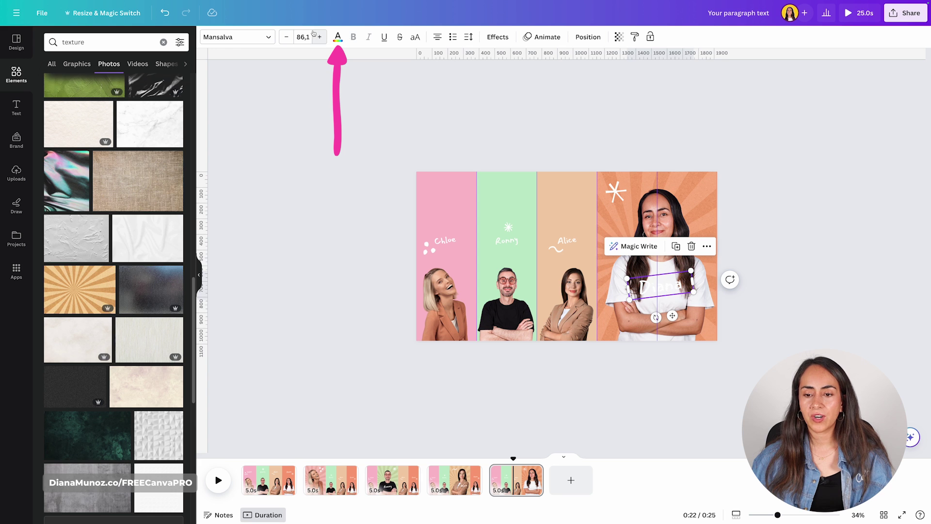
pyautogui.click(339, 38)
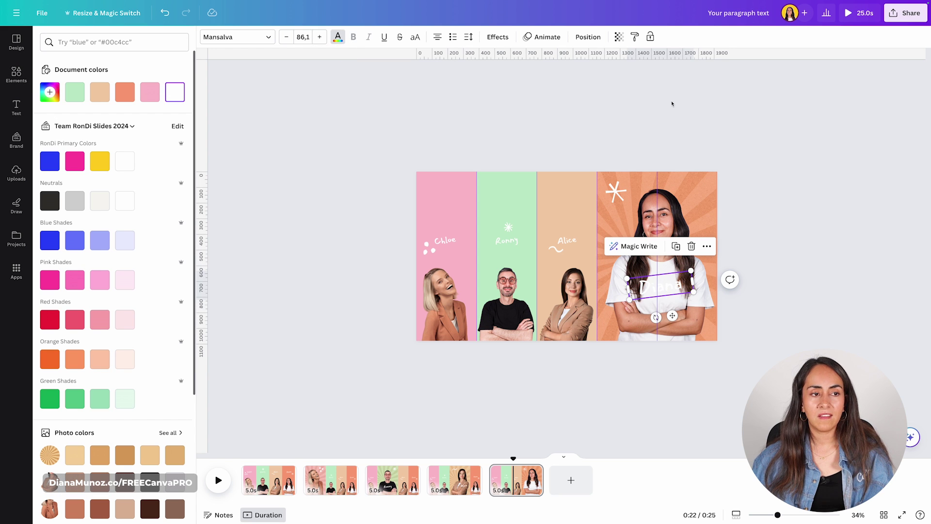
pyautogui.click(125, 91)
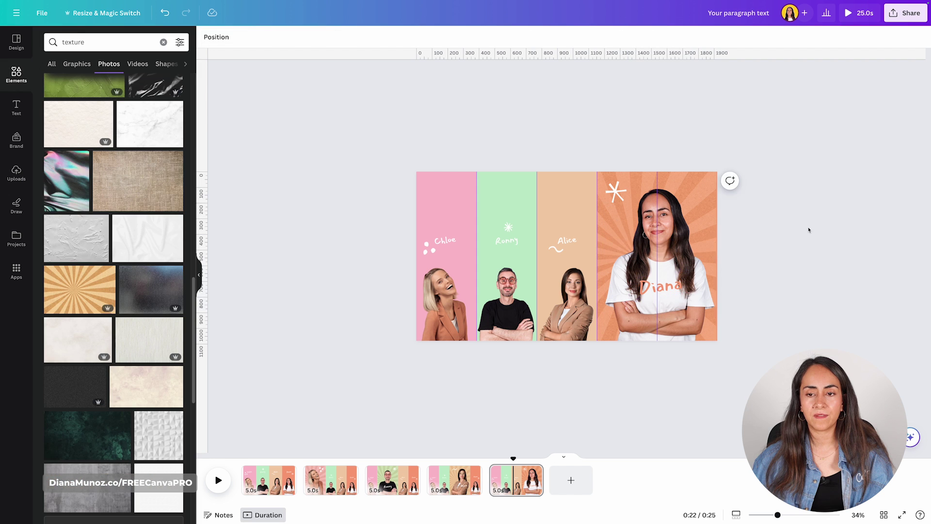
# Step: Compare the first page's equal columns with the fifth page's enlarged orange column
pyautogui.click(490, 470)
pyautogui.moveTo(489, 469); pyautogui.dragTo(514, 458)
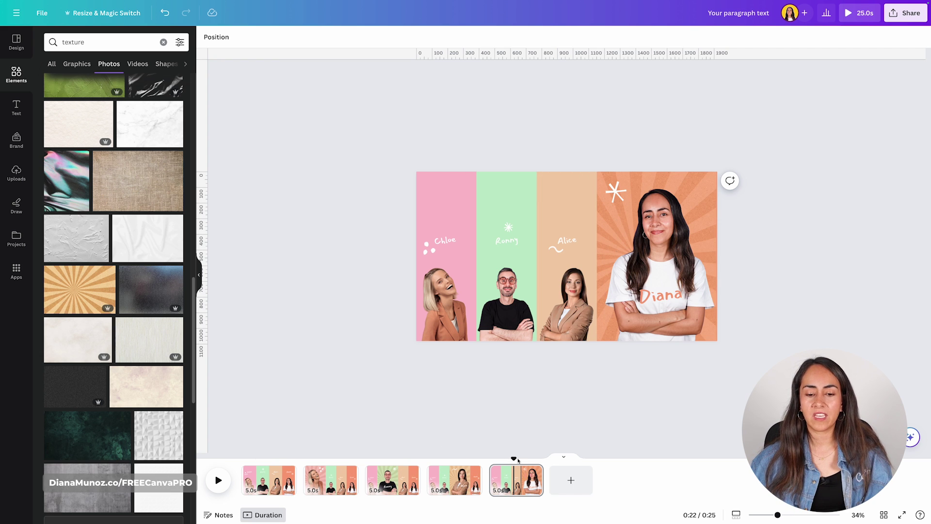
pyautogui.click(270, 476)
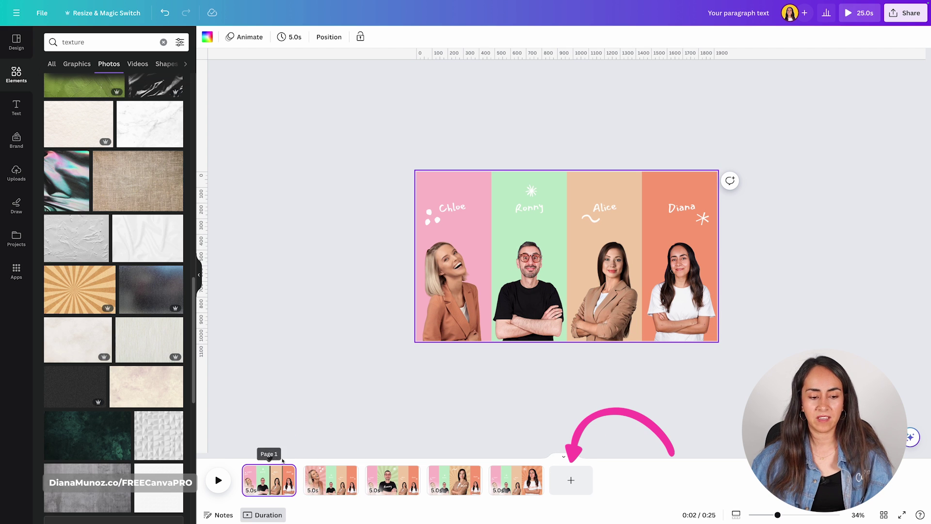
pyautogui.moveTo(270, 459)
pyautogui.mouseDown()
pyautogui.moveTo(513, 468)
pyautogui.moveTo(305, 478)
pyautogui.moveTo(306, 458)
pyautogui.moveTo(279, 458)
pyautogui.mouseUp()
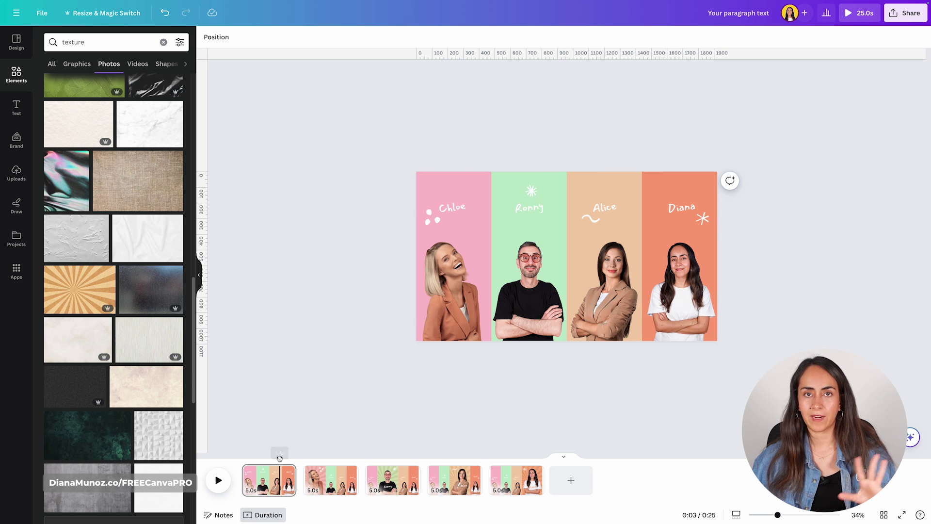
pyautogui.click(274, 482)
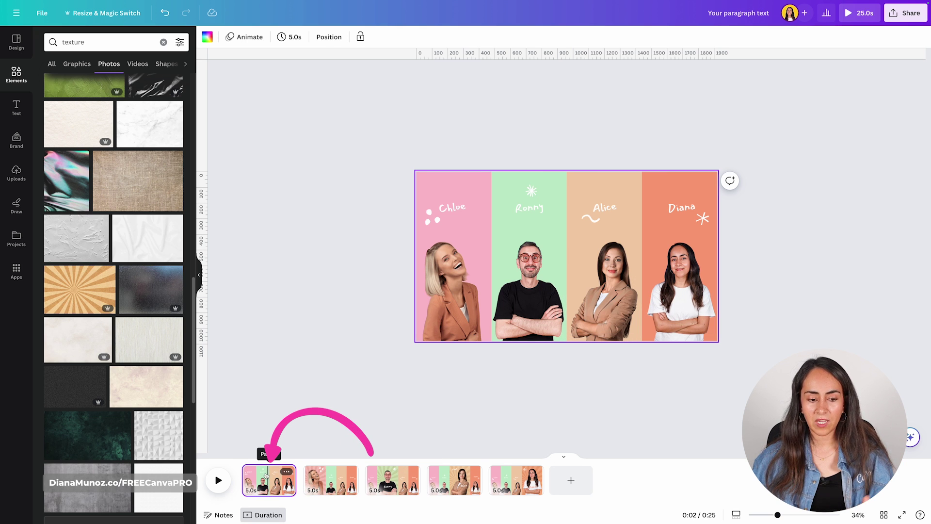
pyautogui.click(522, 474)
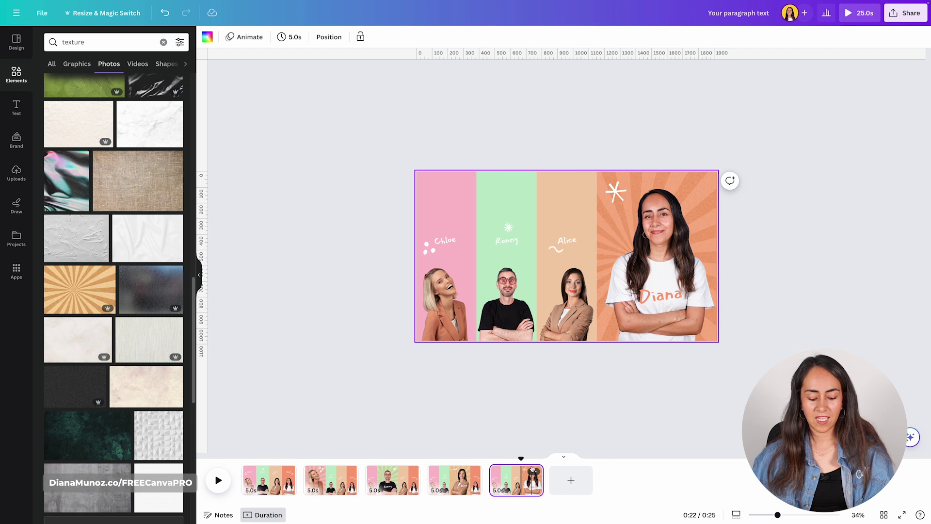
# Step: Paste a copy of the opening four-column page as page six and apply the Match & Move transition between all pages
pyautogui.hotkey('ctrl', 'v')
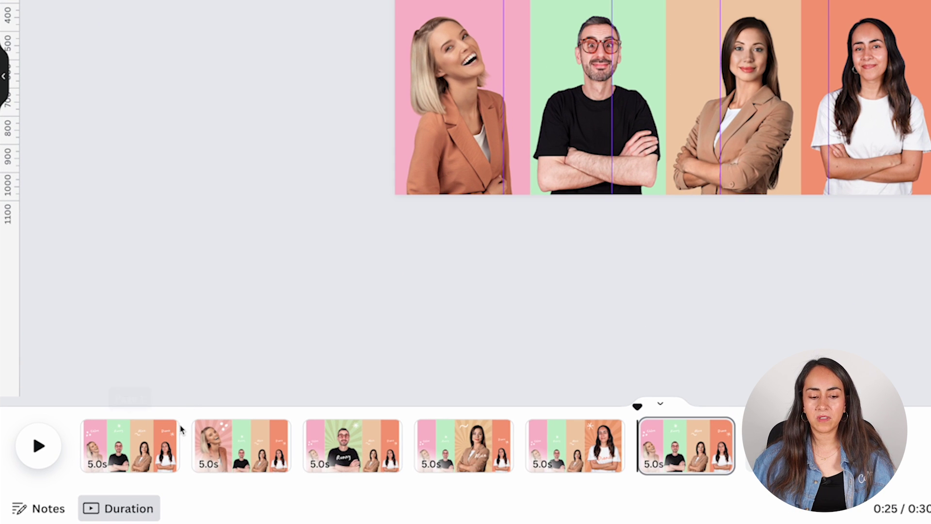
pyautogui.moveTo(190, 452)
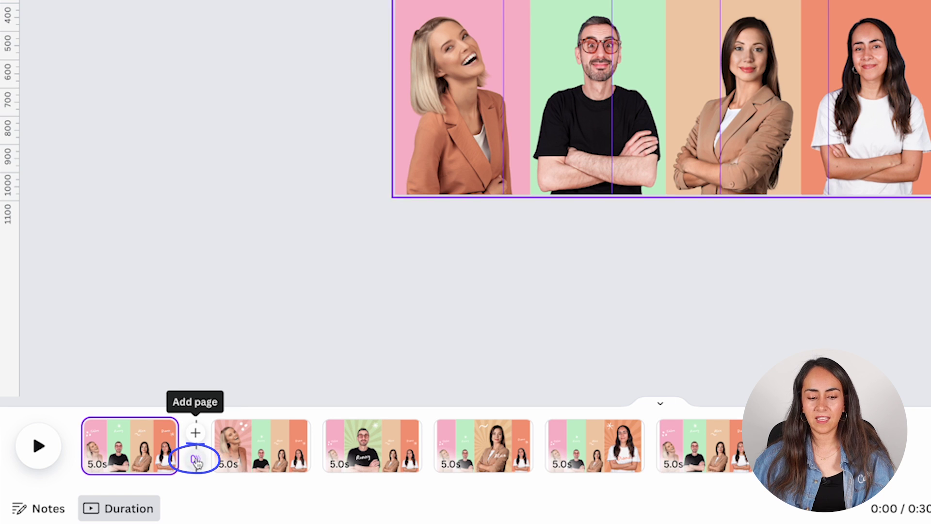
pyautogui.click(196, 461)
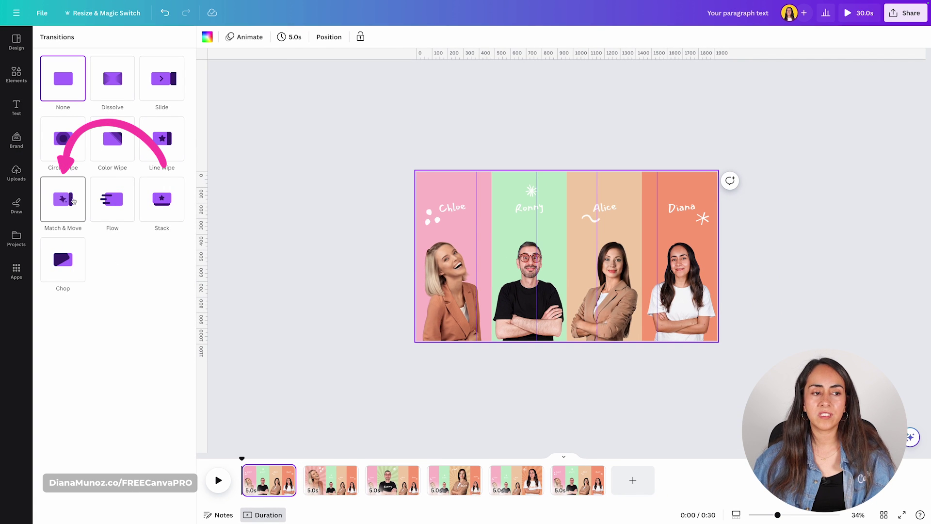
pyautogui.click(59, 203)
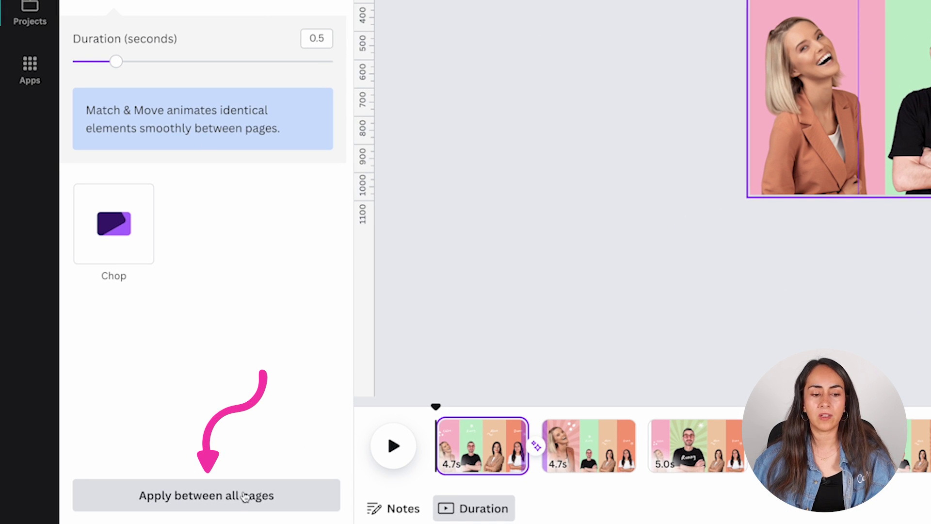
pyautogui.click(209, 497)
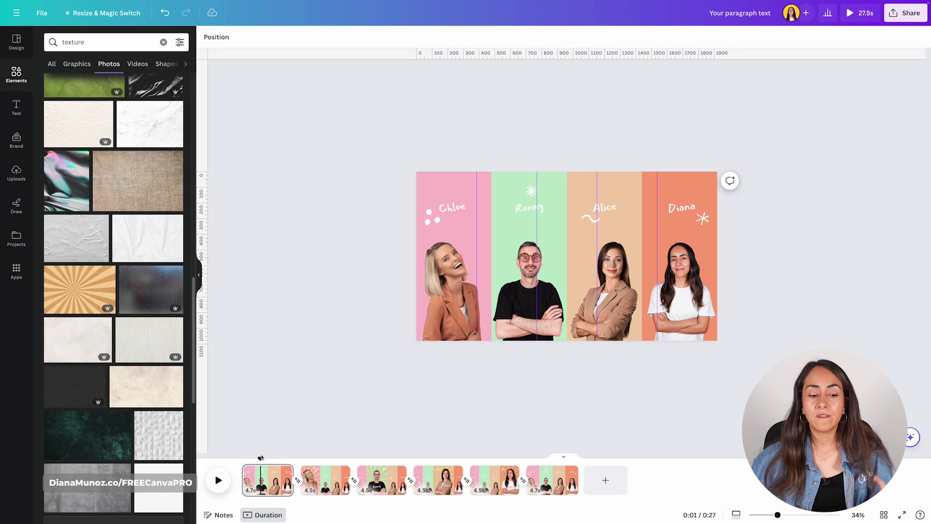
# Step: Play back and scrub through the opening pages to check the Match & Move transition
pyautogui.moveTo(261, 456); pyautogui.dragTo(268, 455)
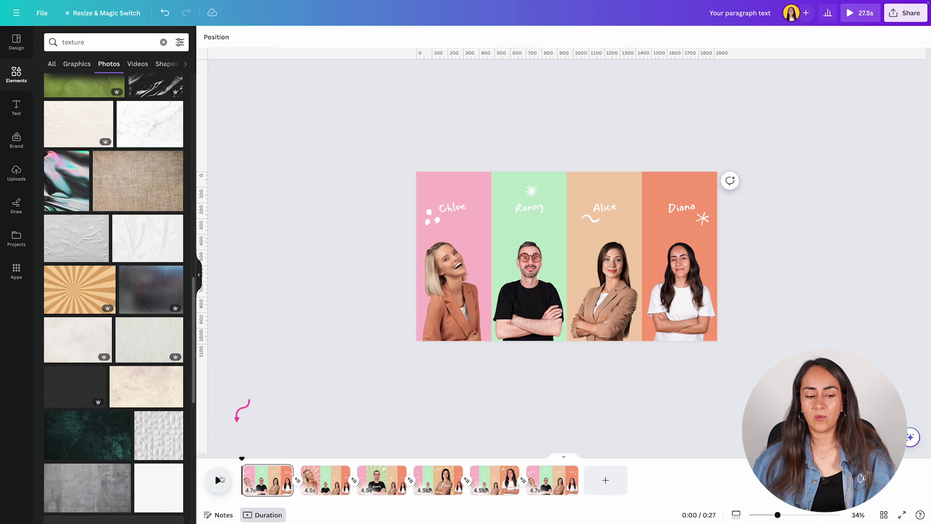
pyautogui.click(219, 479)
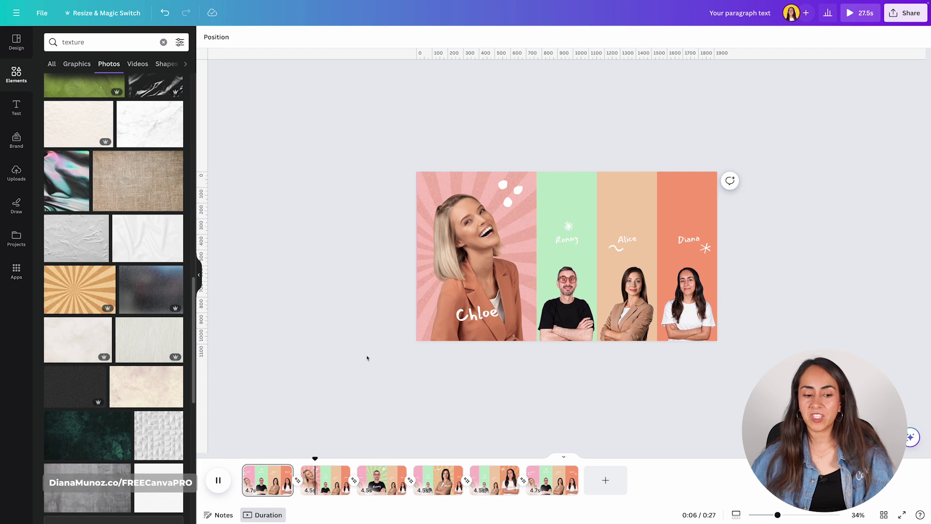
pyautogui.press('space')
pyautogui.moveTo(321, 458); pyautogui.dragTo(251, 458)
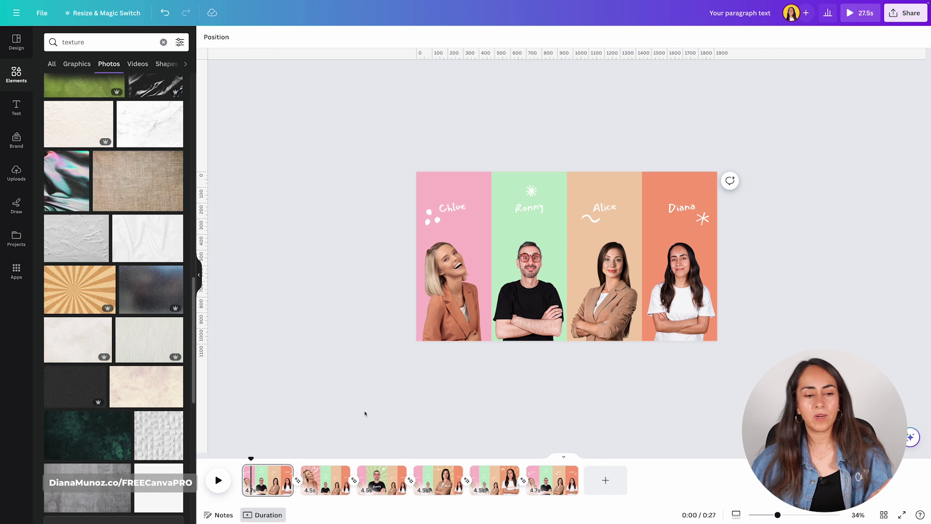
pyautogui.moveTo(251, 458); pyautogui.dragTo(276, 458)
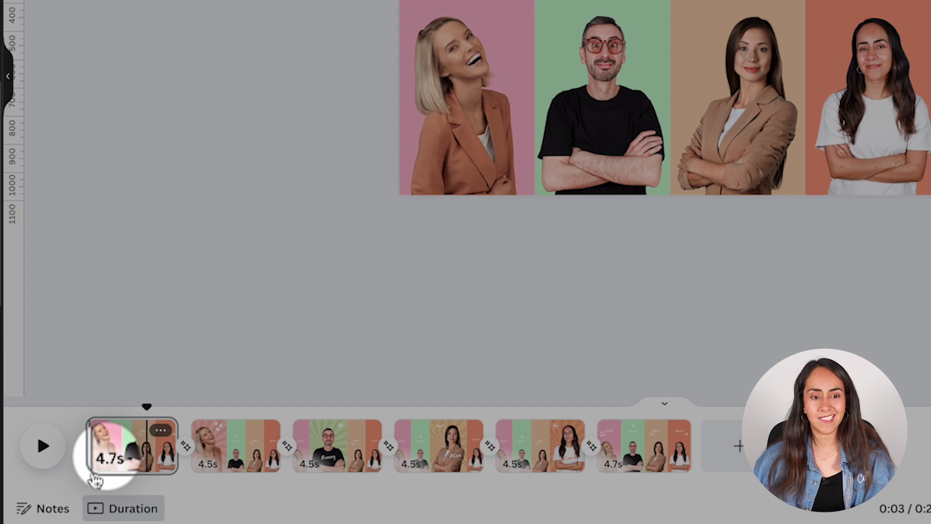
# Step: Set the first page's timing to 2.5 seconds and apply it to all six pages
pyautogui.click(111, 461)
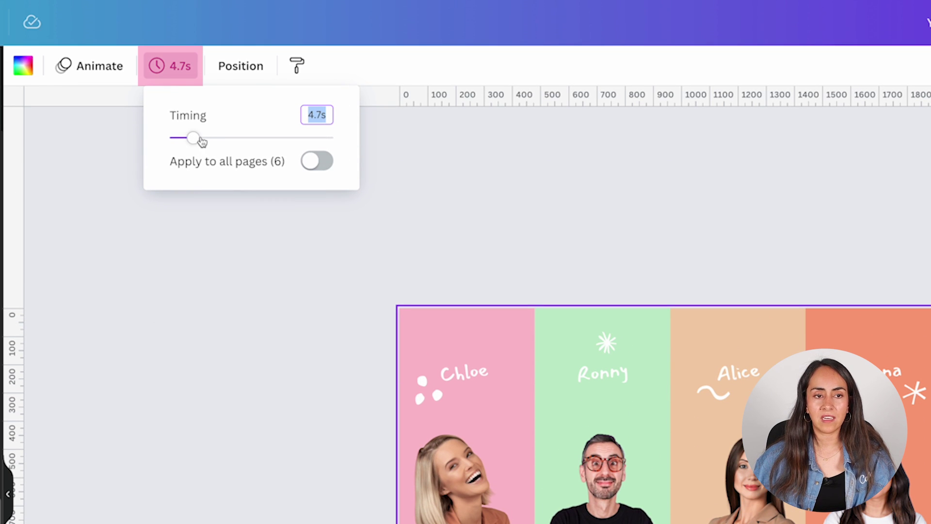
pyautogui.moveTo(194, 138); pyautogui.dragTo(181, 140)
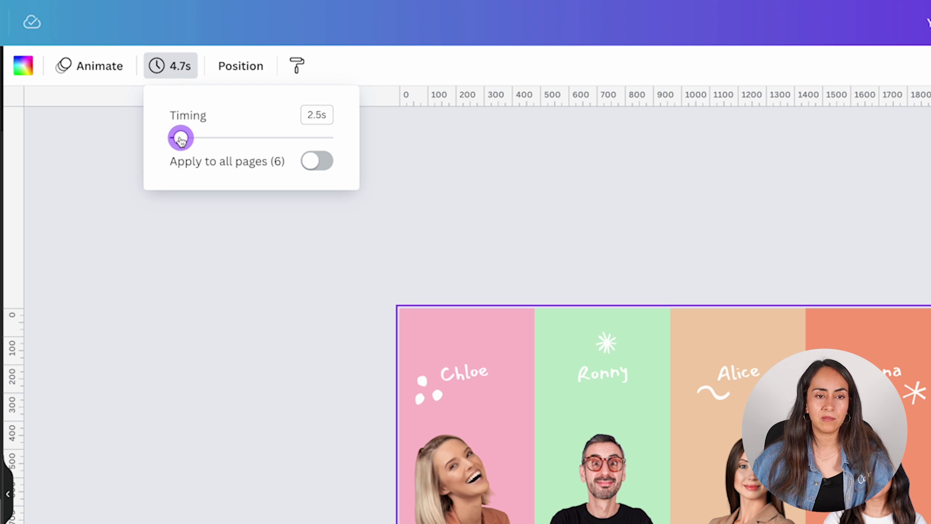
pyautogui.moveTo(181, 140); pyautogui.dragTo(181, 141)
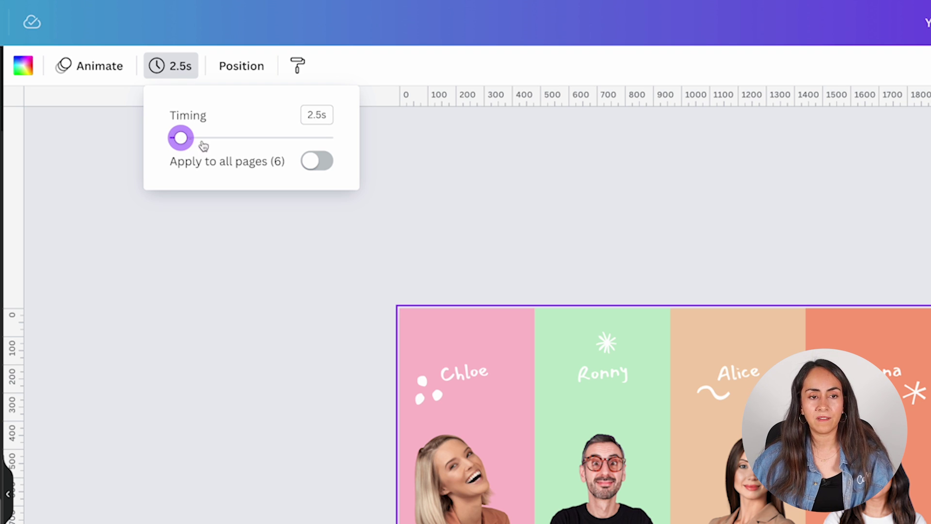
pyautogui.click(324, 161)
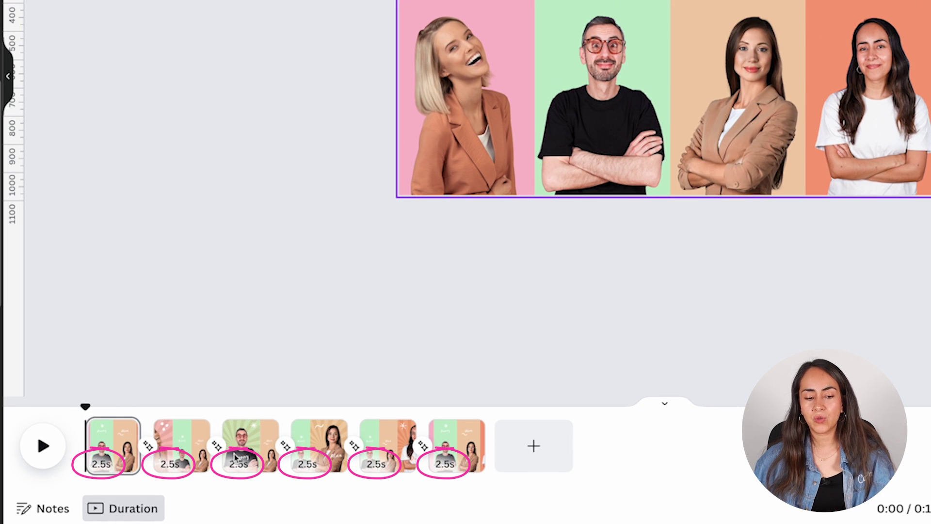
# Step: Shorten the timing of the first and sixth pages to 1.5 seconds each
pyautogui.click(103, 465)
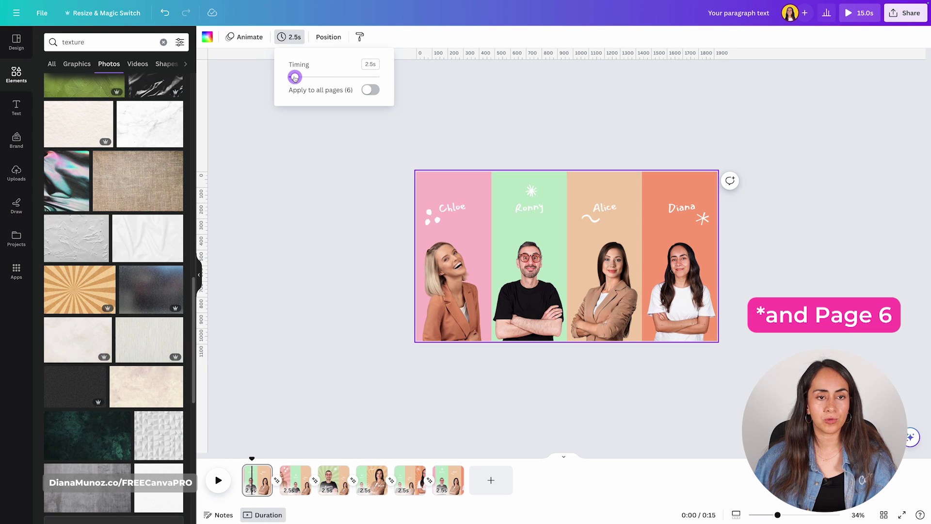
pyautogui.moveTo(295, 78); pyautogui.dragTo(292, 78)
pyautogui.click(441, 490)
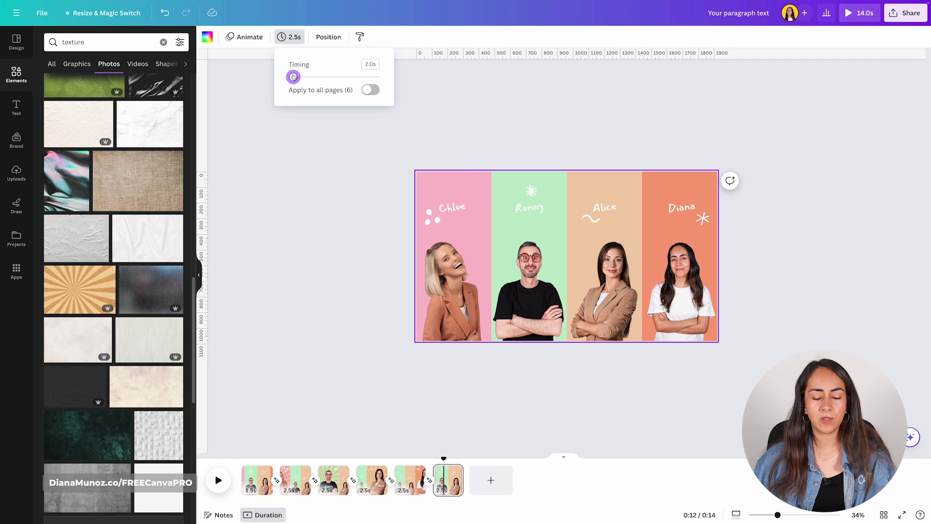
# Step: Return to the first page and watch the whole video in the full preview
pyautogui.click(257, 480)
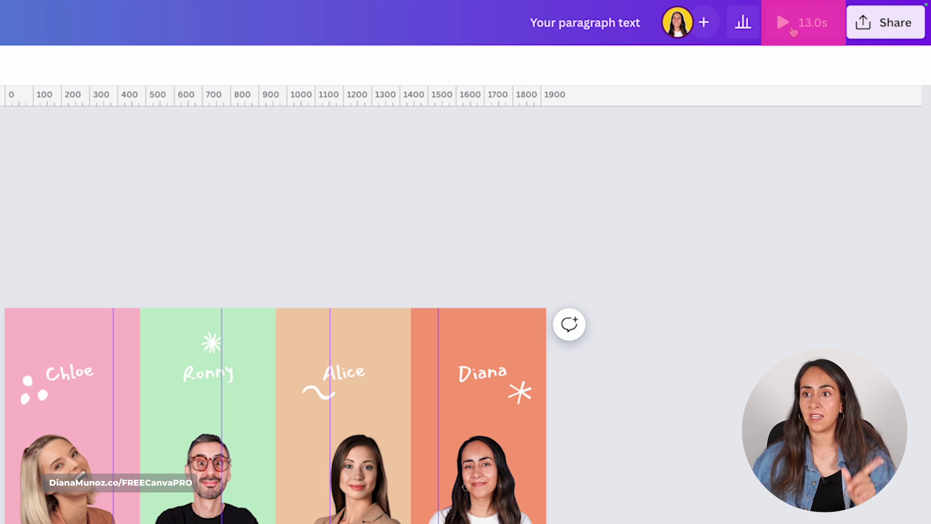
pyautogui.click(788, 25)
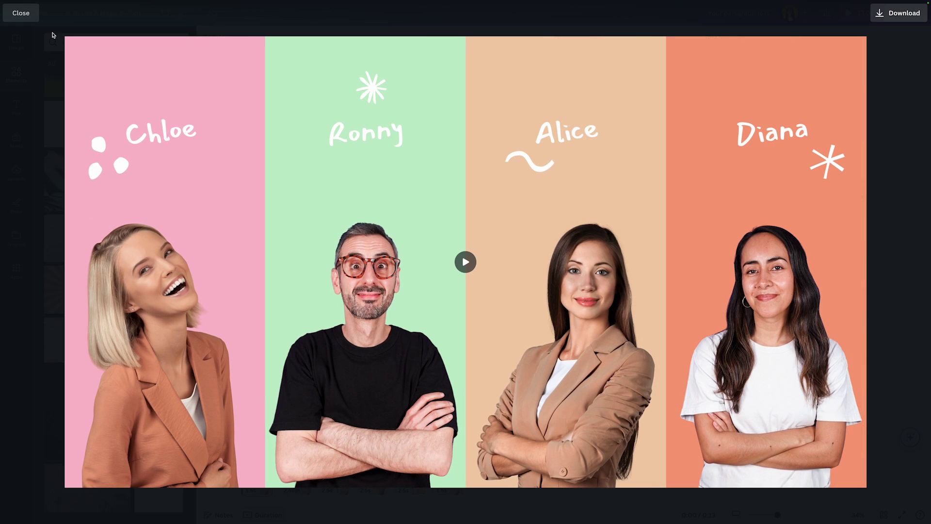
pyautogui.click(21, 12)
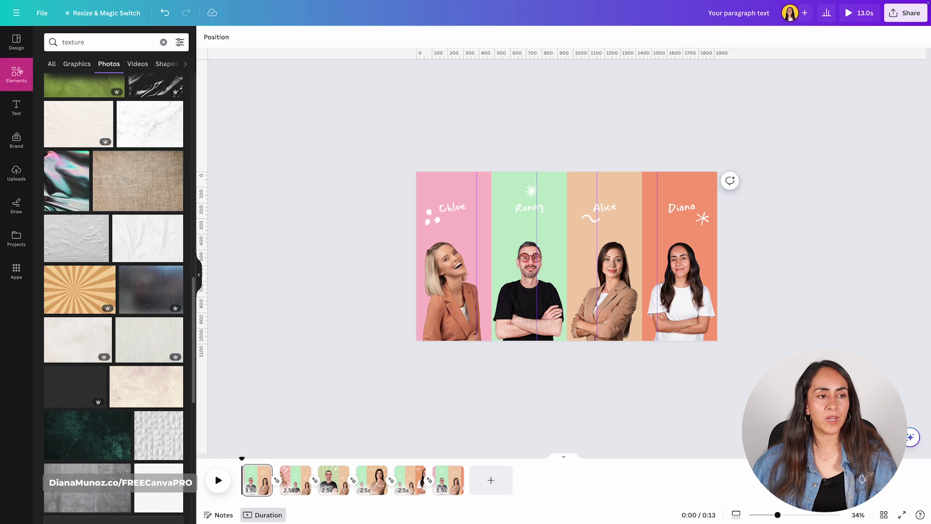
# Step: Browse the full audio library and add the track "I'm Yours" from the Travel category to the video
pyautogui.click(18, 72)
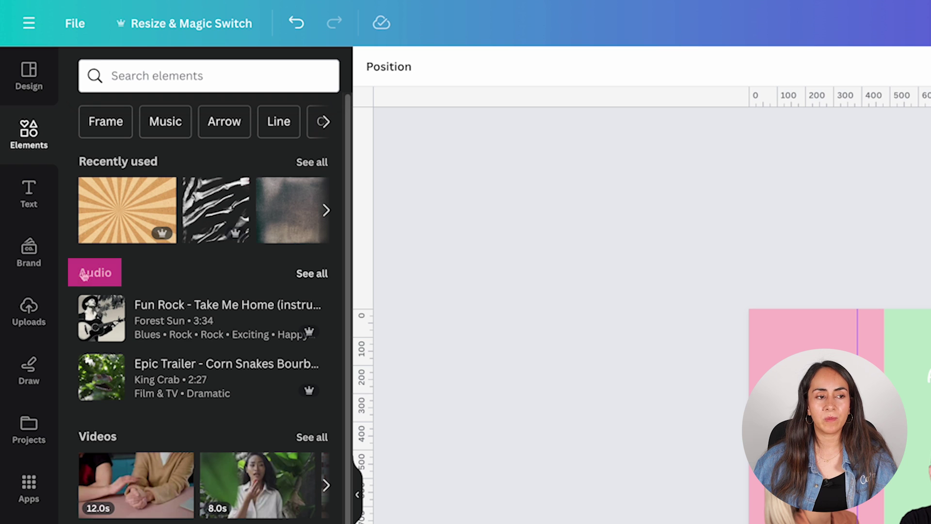
pyautogui.click(312, 273)
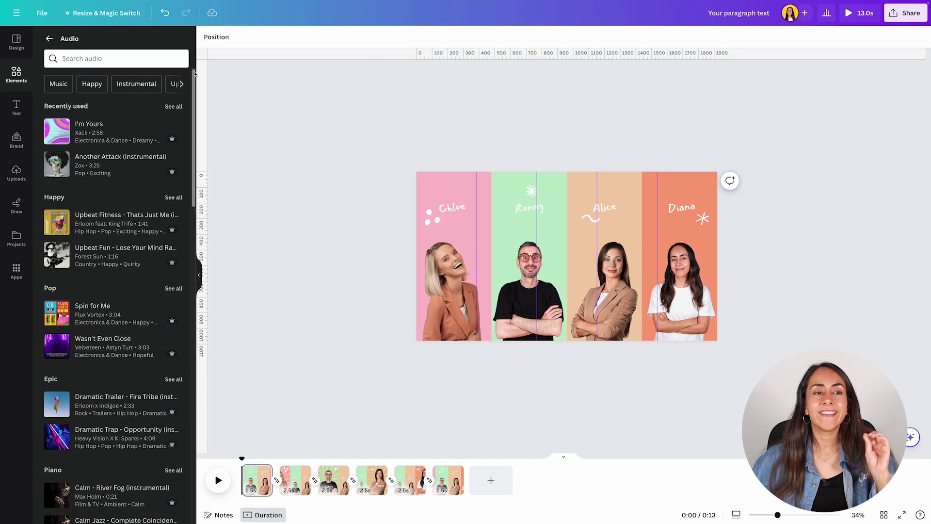
pyautogui.moveTo(194, 73); pyautogui.dragTo(229, 296)
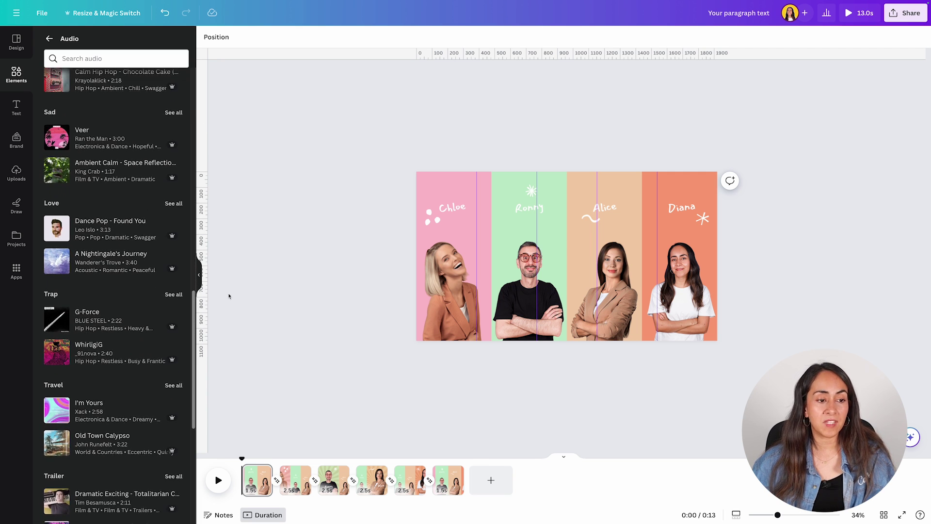
pyautogui.scroll(-5, 184, 263)
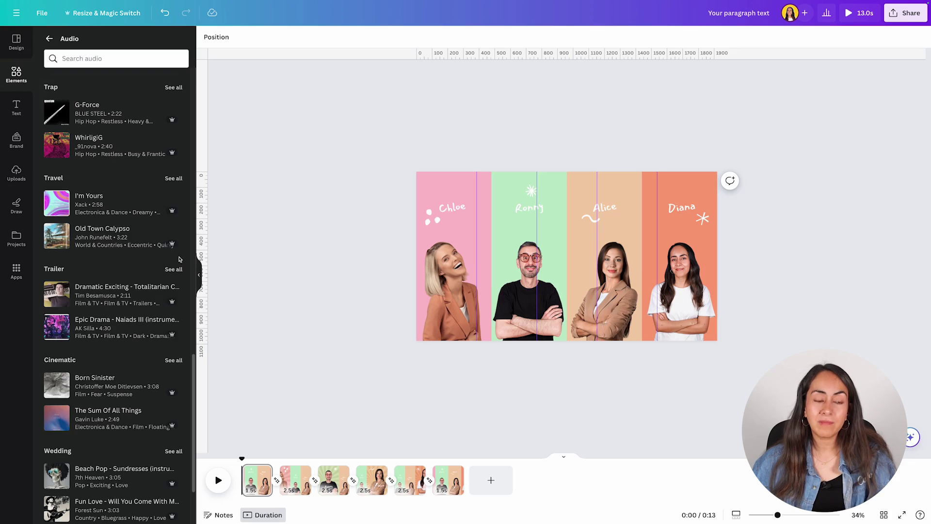
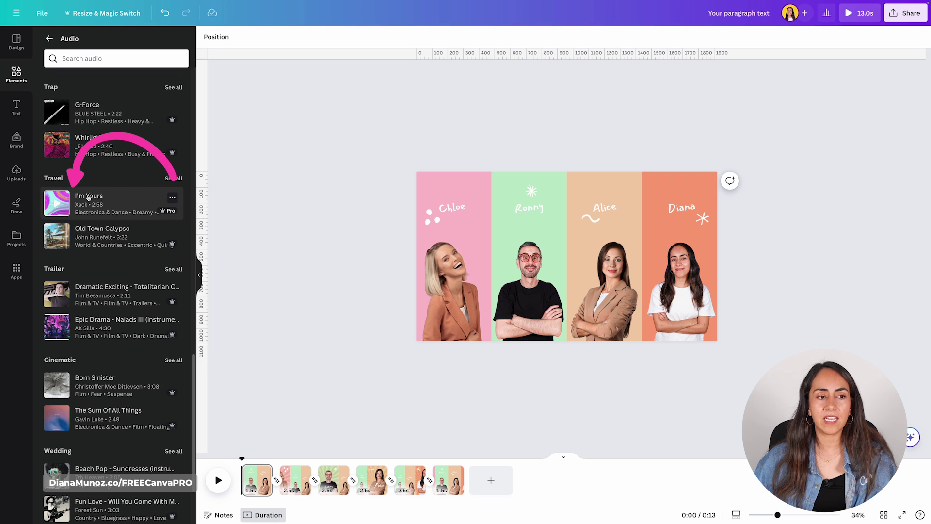
pyautogui.click(131, 210)
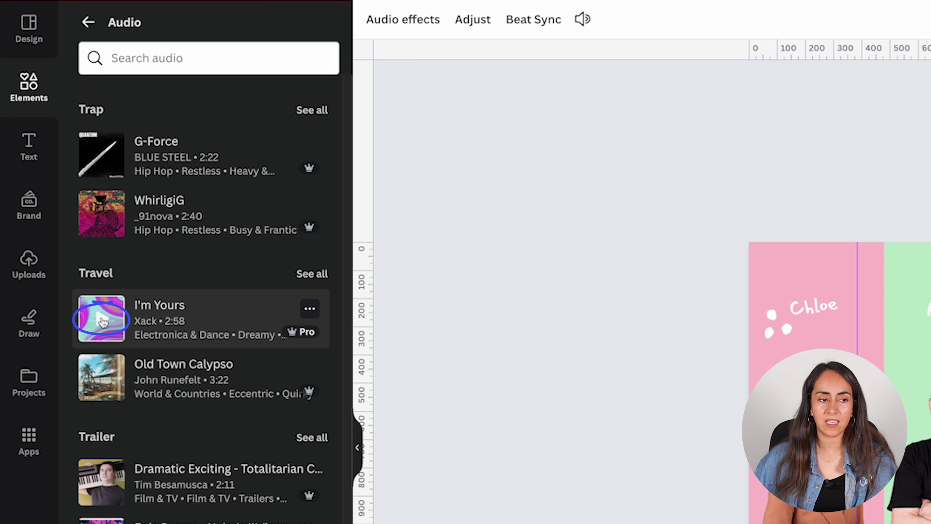
# Step: Listen to samples of the tracks "I'm Yours" and "Old Town Calypso" in the audio library
pyautogui.click(102, 321)
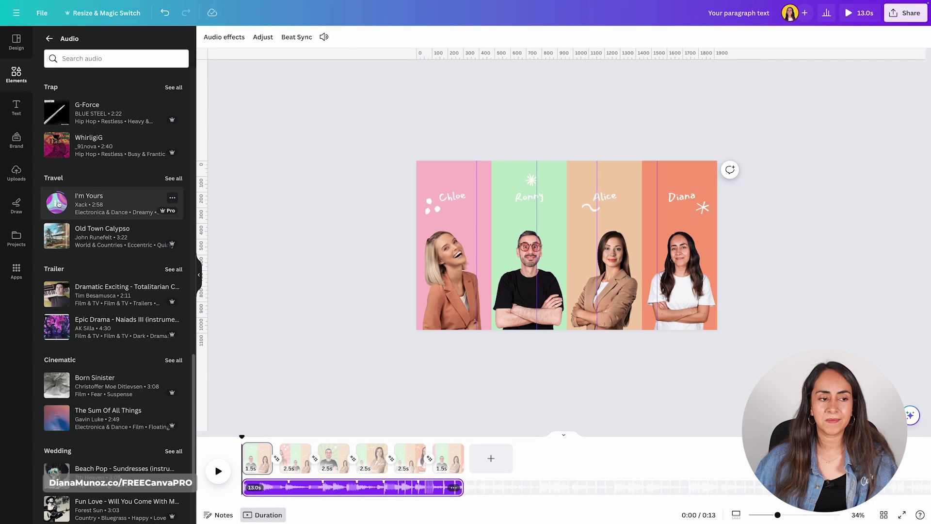
pyautogui.click(58, 237)
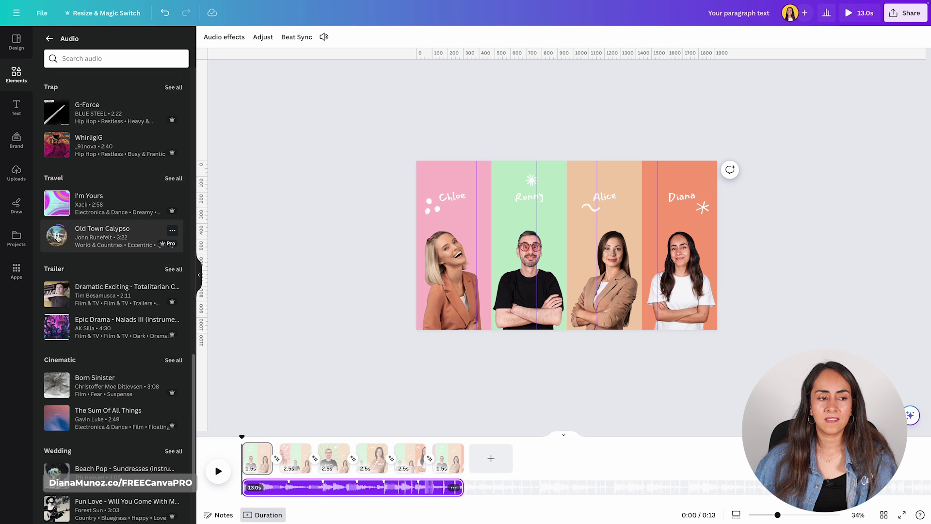
pyautogui.click(58, 236)
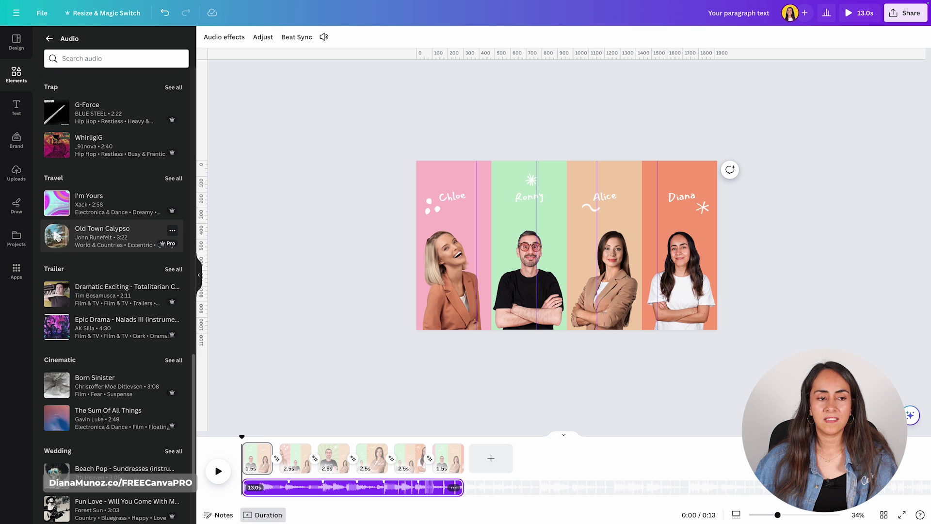
# Step: Play the video with its music and move the playhead back to the fourth page
pyautogui.click(219, 470)
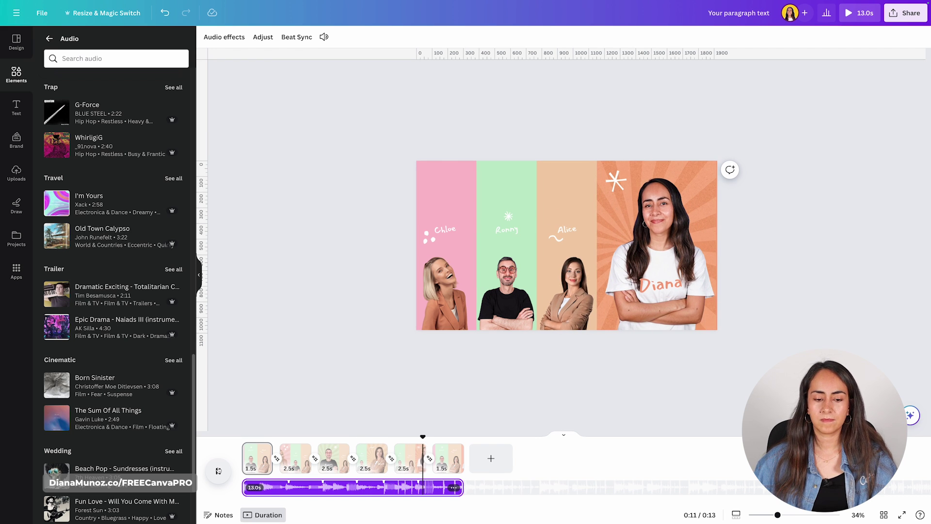
pyautogui.click(217, 470)
pyautogui.moveTo(437, 439); pyautogui.dragTo(387, 444)
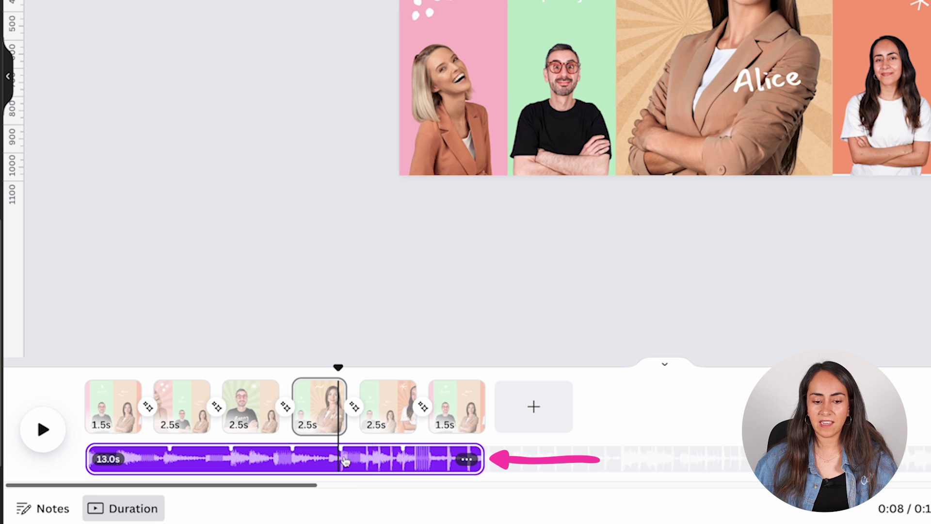
# Step: Shift the music within its clip so a later part of the track opens the video, and play it from the start
pyautogui.moveTo(346, 465); pyautogui.dragTo(180, 463)
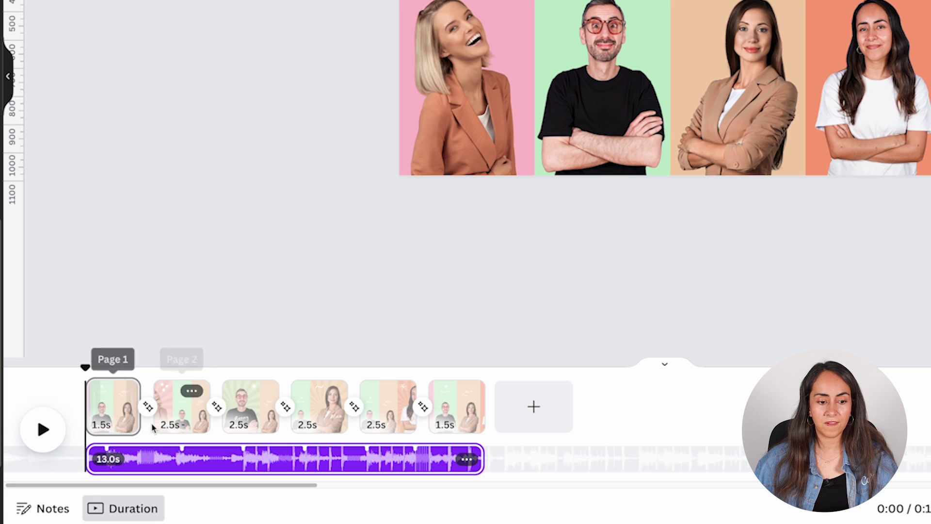
pyautogui.moveTo(85, 367)
pyautogui.mouseDown()
pyautogui.moveTo(124, 368)
pyautogui.moveTo(84, 367)
pyautogui.mouseUp()
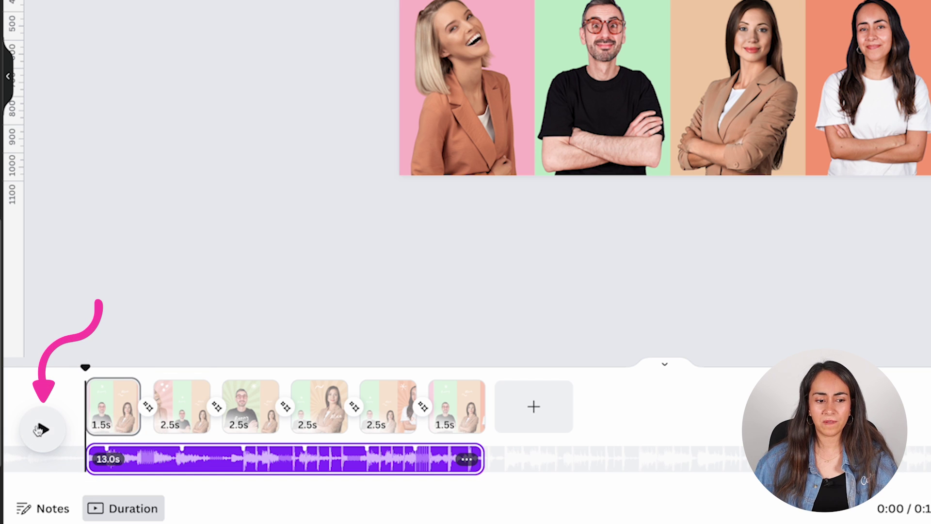
pyautogui.click(38, 435)
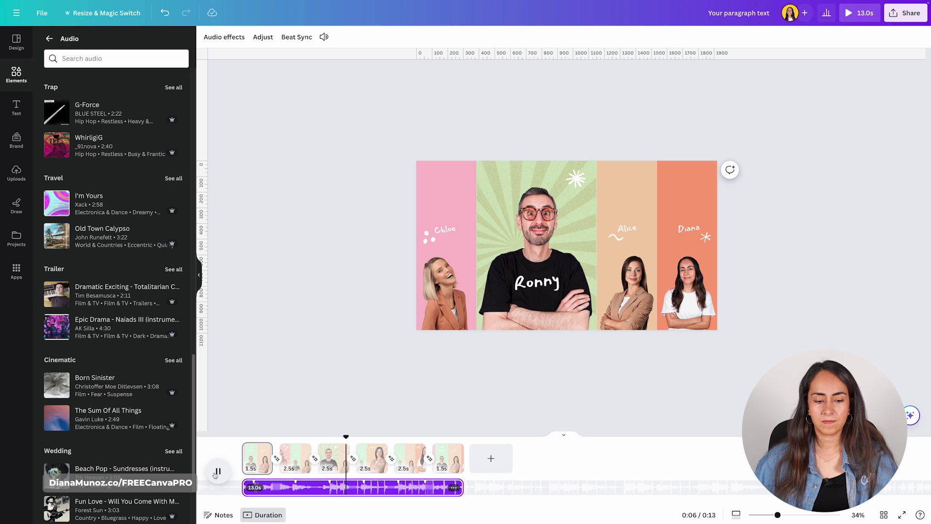
pyautogui.click(216, 475)
# Step: Readjust which section of the music plays under the pages and check the new alignment in playback
pyautogui.moveTo(237, 487); pyautogui.dragTo(259, 486)
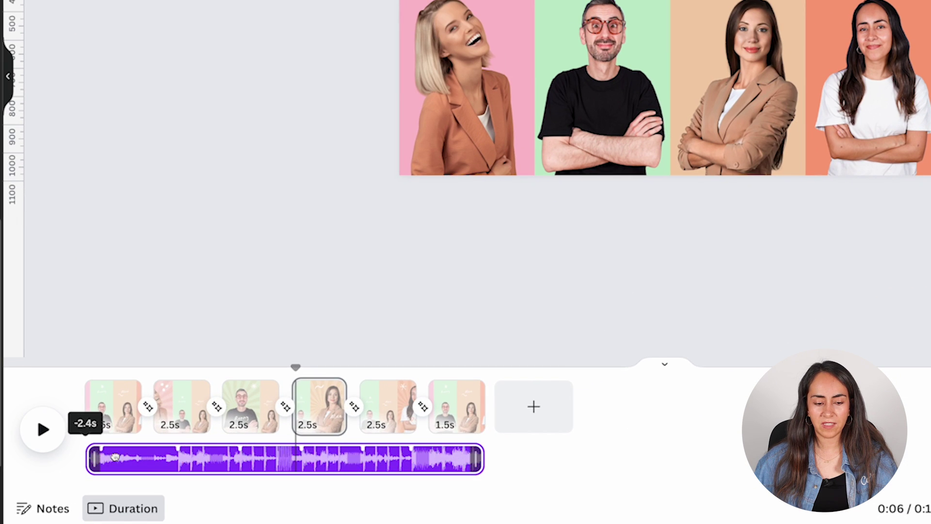
pyautogui.moveTo(115, 456); pyautogui.dragTo(75, 457)
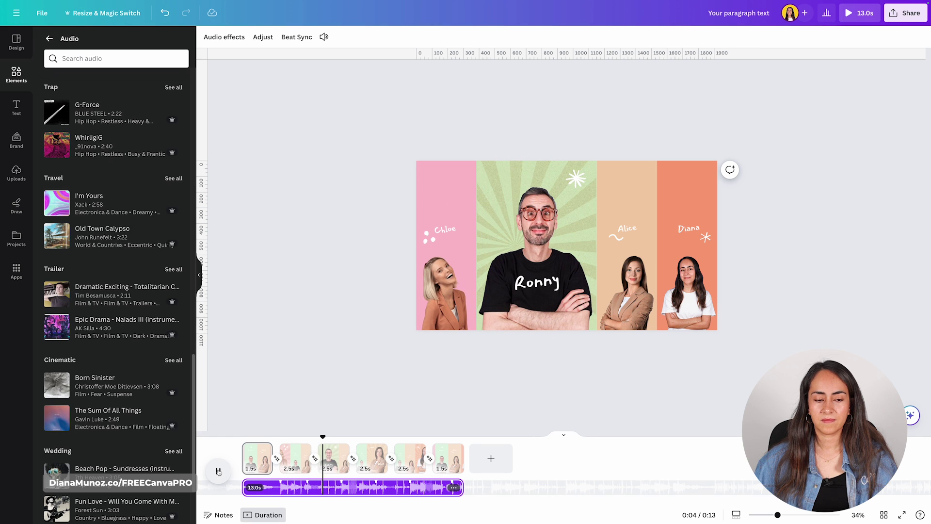
pyautogui.click(218, 471)
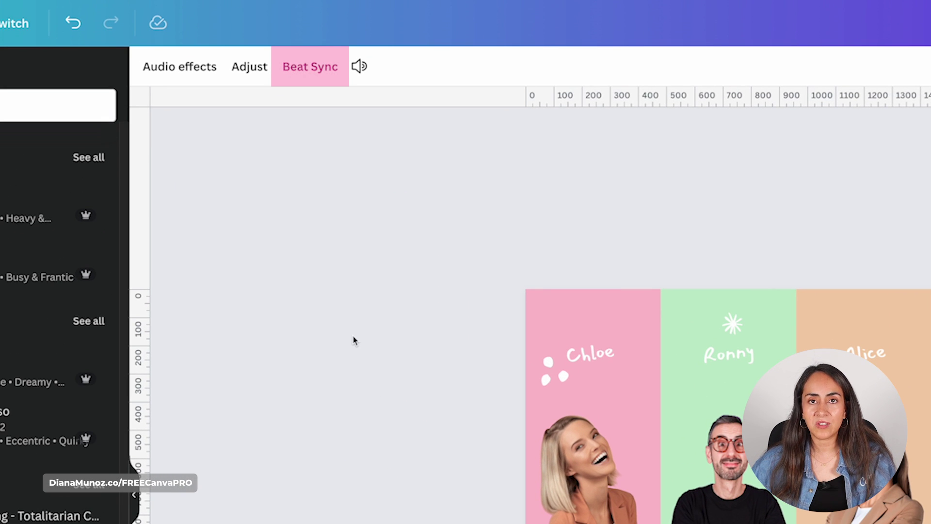
# Step: Turn on Beat Sync's Sync now option to time the pages to the music, and play the synced video
pyautogui.click(312, 68)
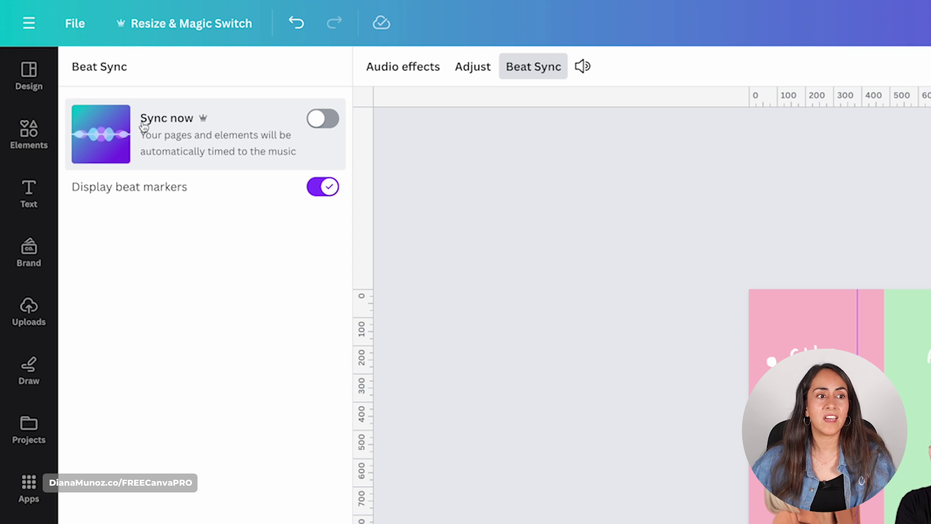
pyautogui.click(322, 119)
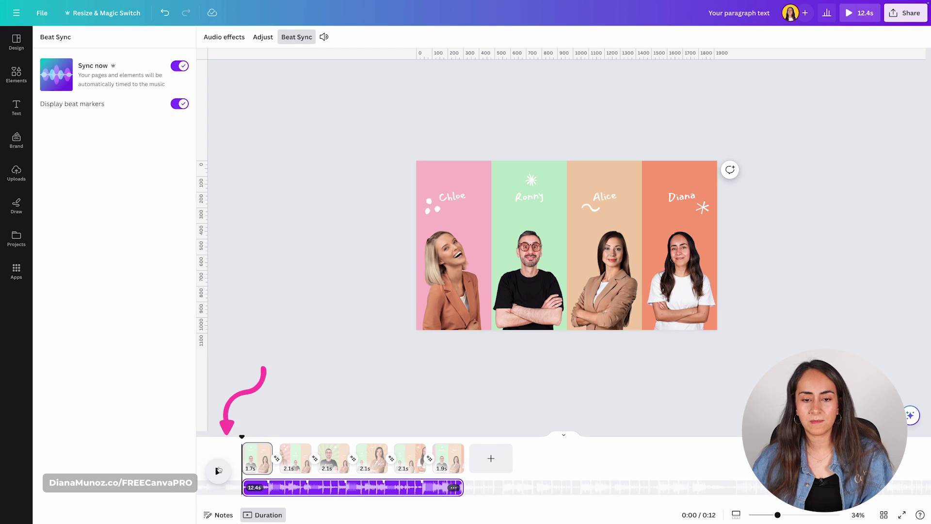
pyautogui.click(218, 470)
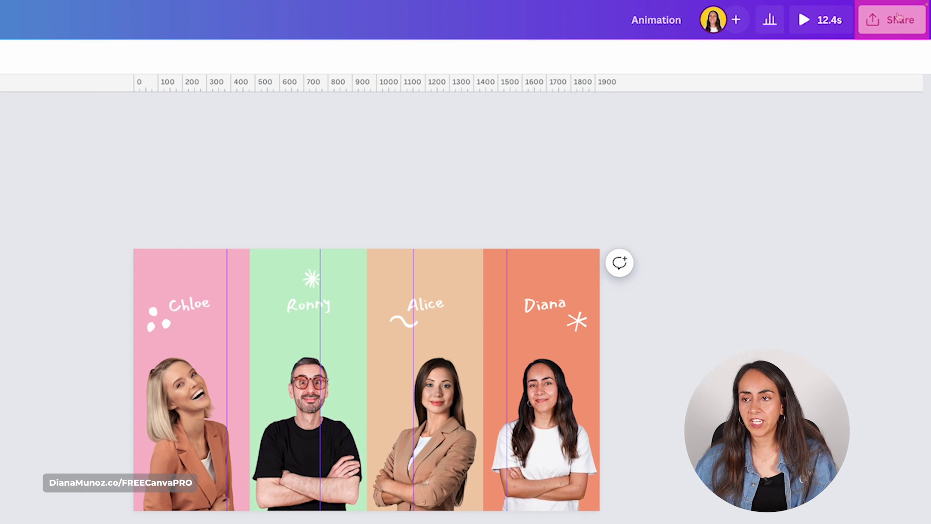
# Step: Download all six pages as a 1080p MP4 video, going through the option to connect social accounts for music copyright clearance
pyautogui.click(904, 12)
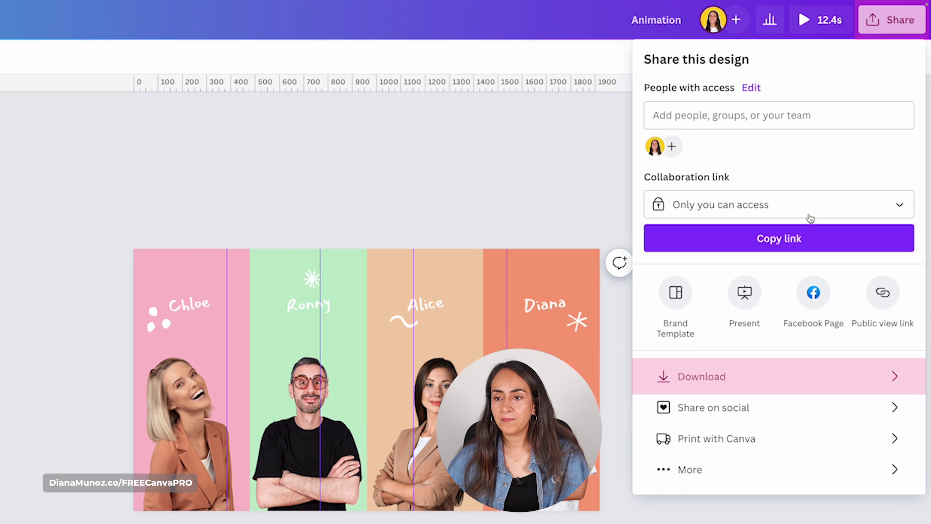
pyautogui.click(745, 381)
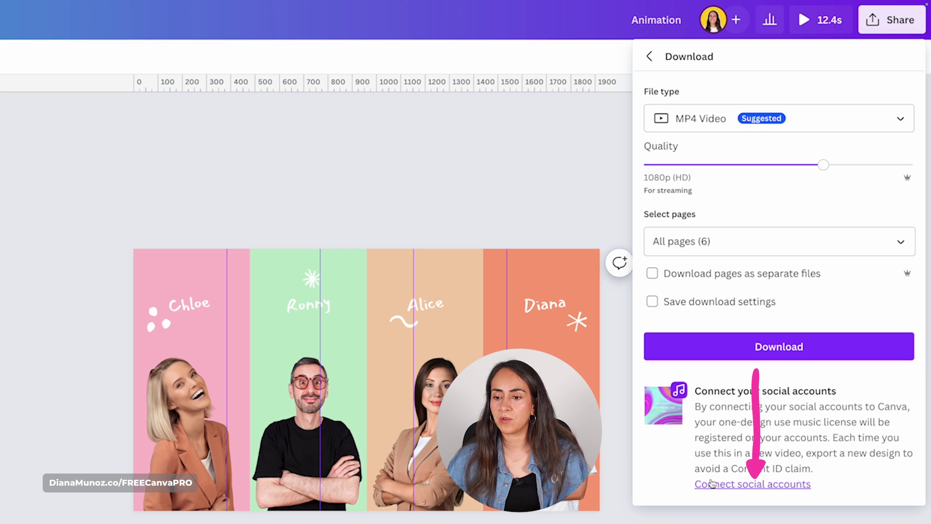
pyautogui.click(764, 484)
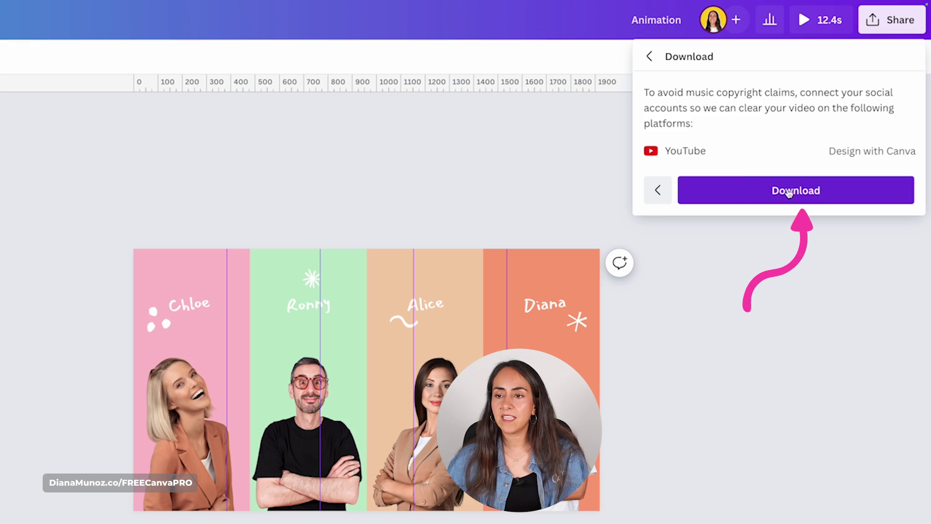
pyautogui.click(819, 194)
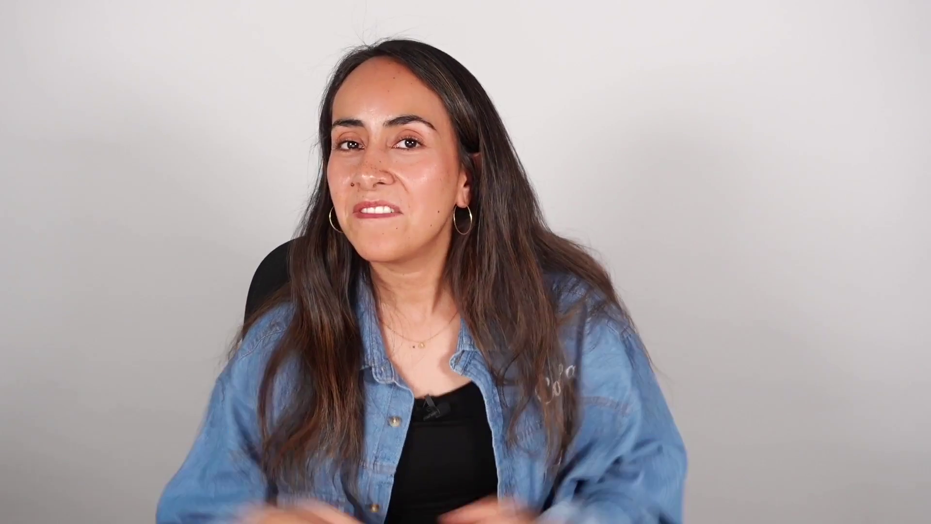